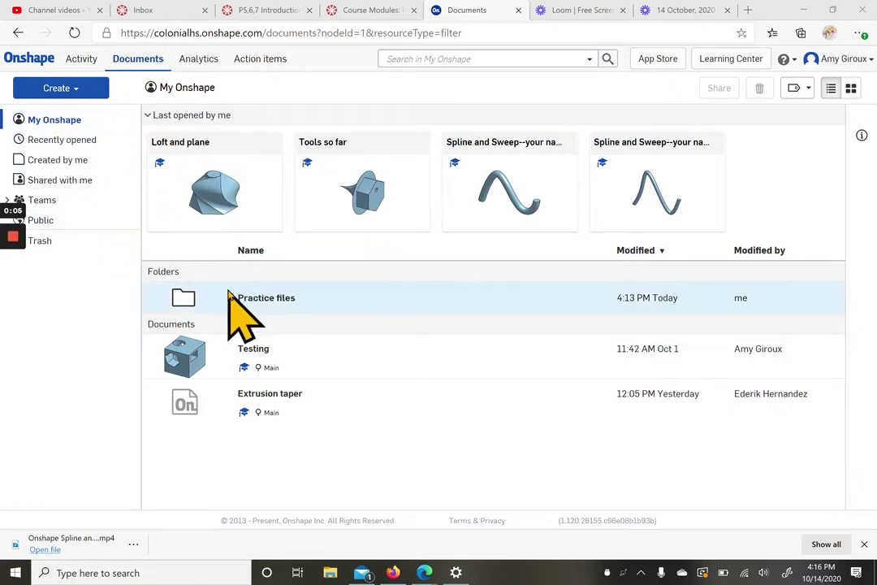
- Create a new document named 'Loft and Plane--your name' inside the Practice files folder
click(270, 295)
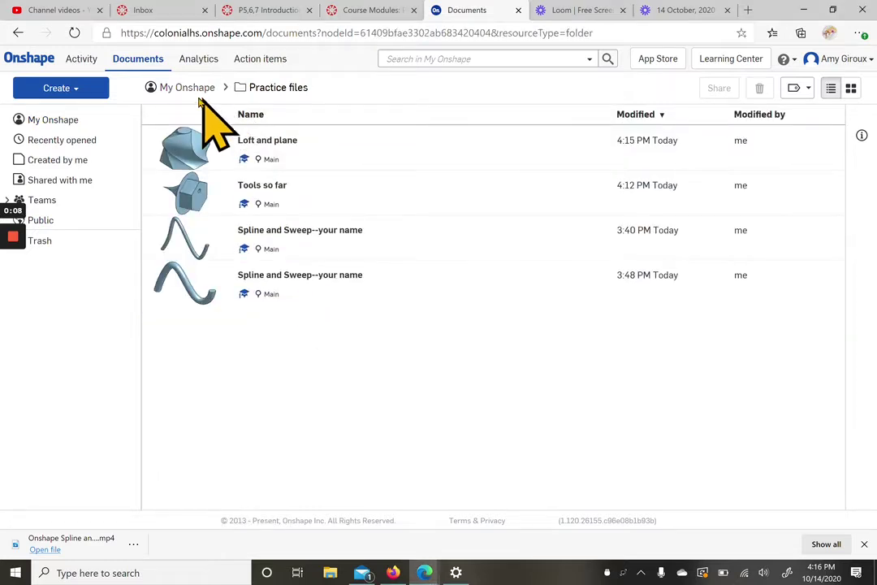
click(51, 90)
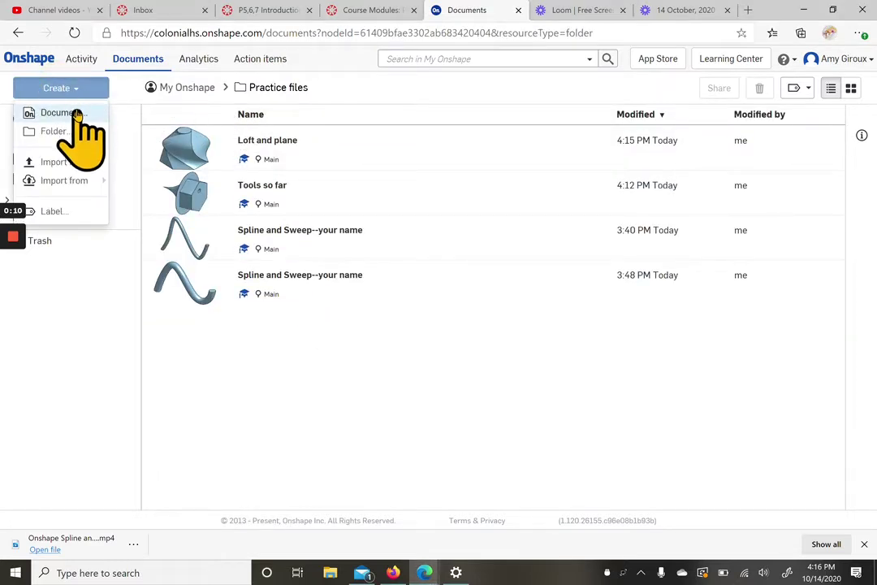
click(73, 114)
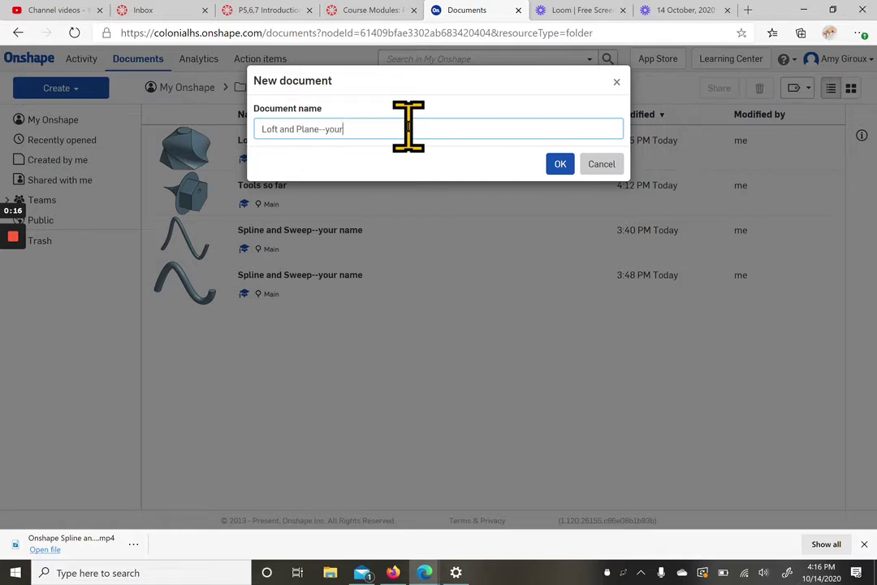
click(560, 164)
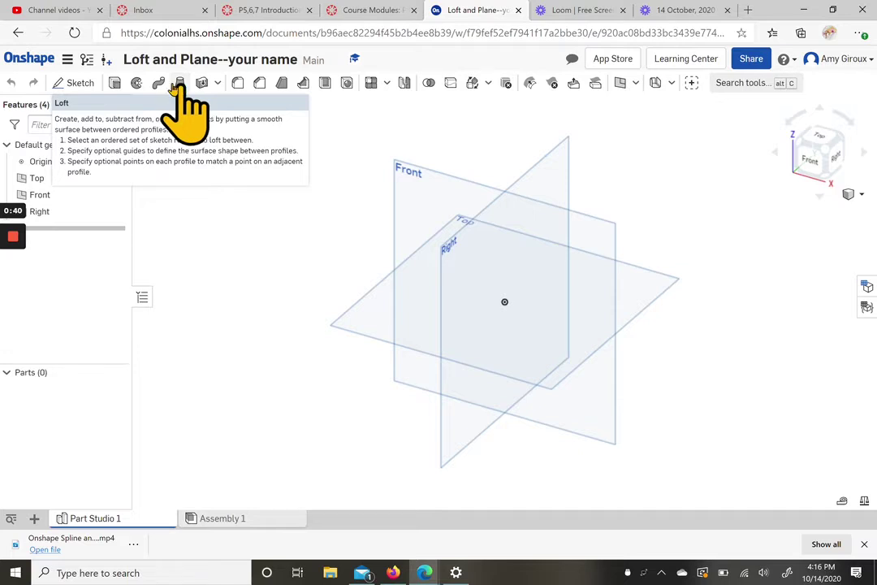
- Start Sketch 1 in the empty Part Studio 1
click(72, 83)
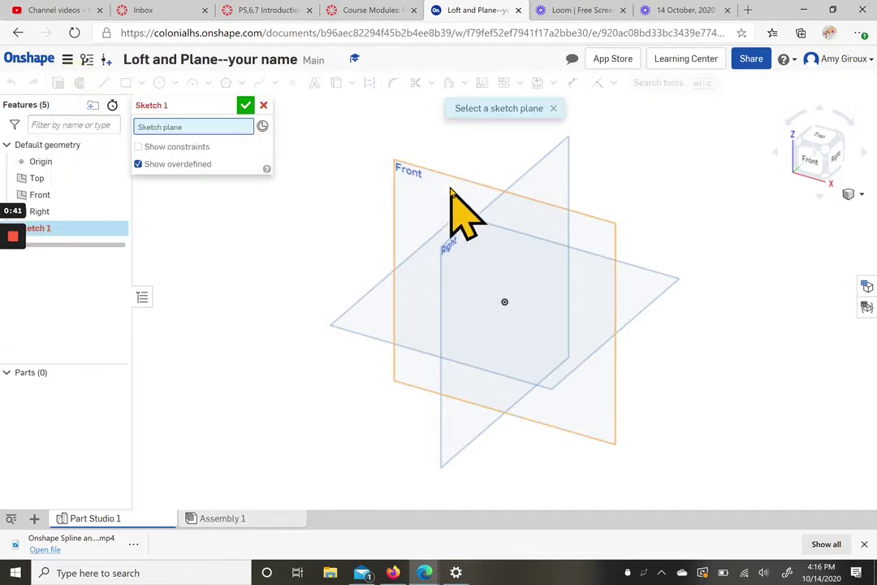
- On the Top plane, draw a six-sided inscribed polygon centred on the origin, viewed from above
click(357, 315)
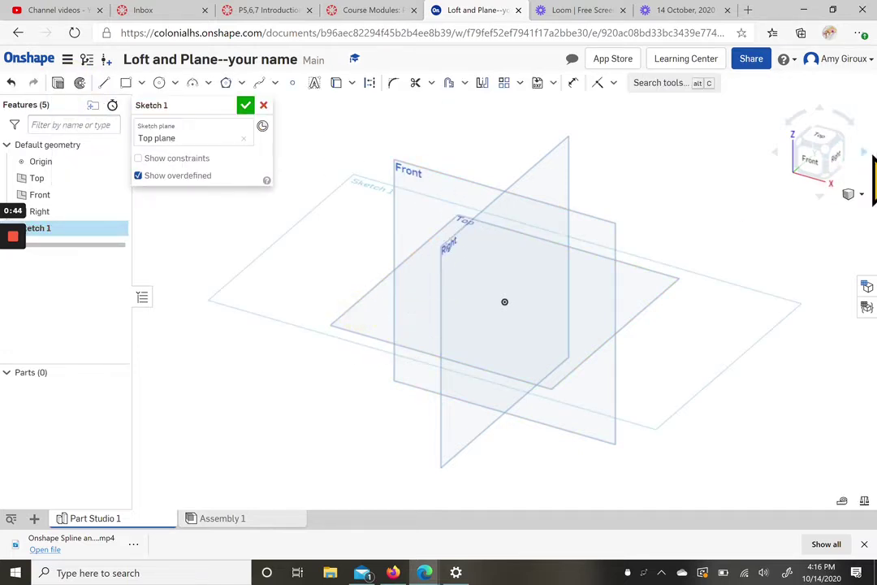
click(820, 143)
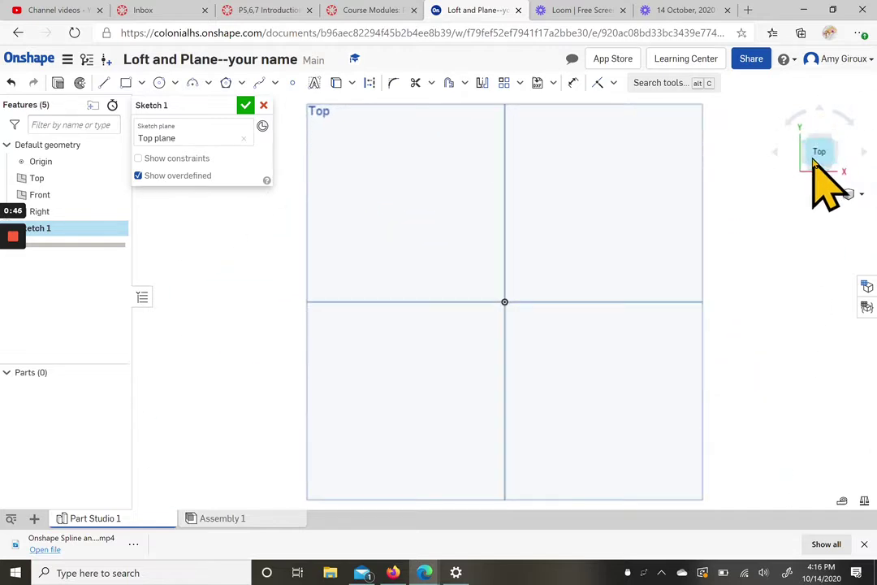
click(227, 84)
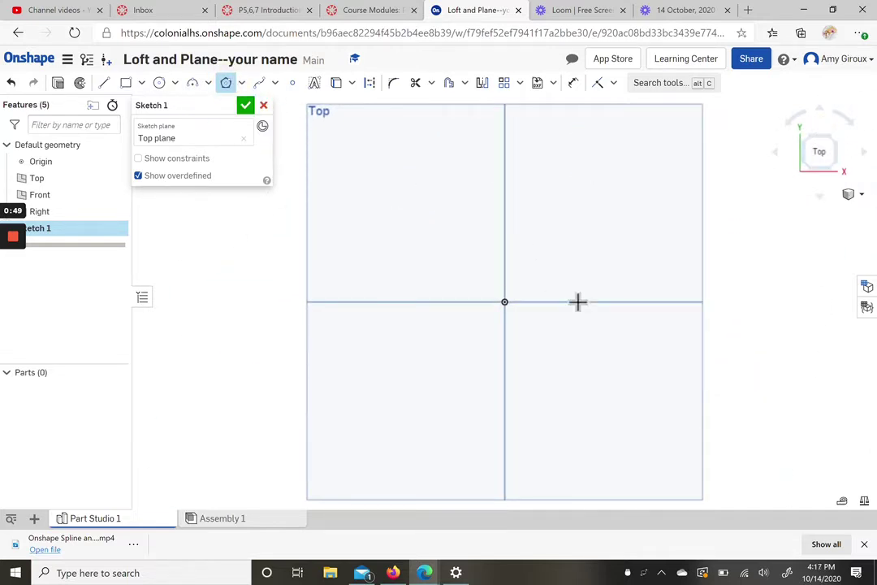
click(510, 307)
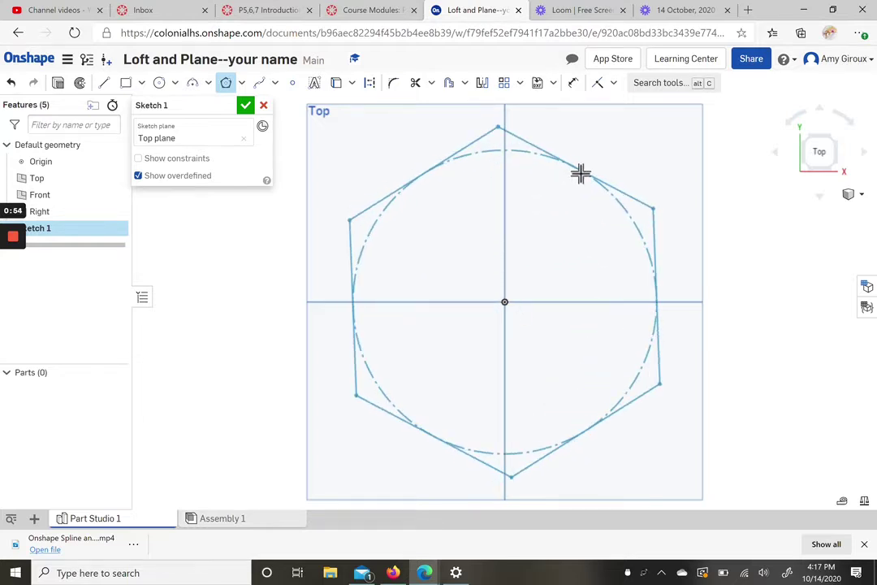
scroll(576, 185, down, 1)
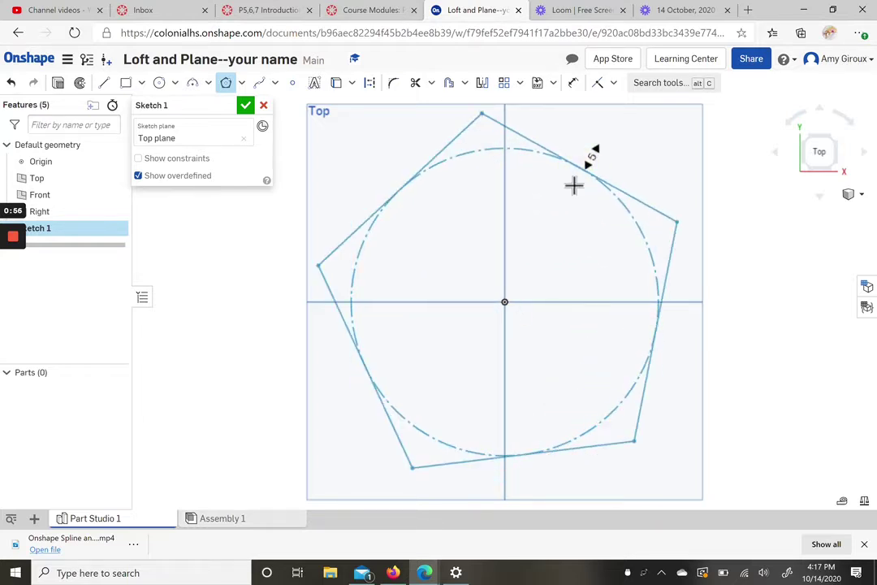
scroll(588, 180, up, 1)
click(589, 178)
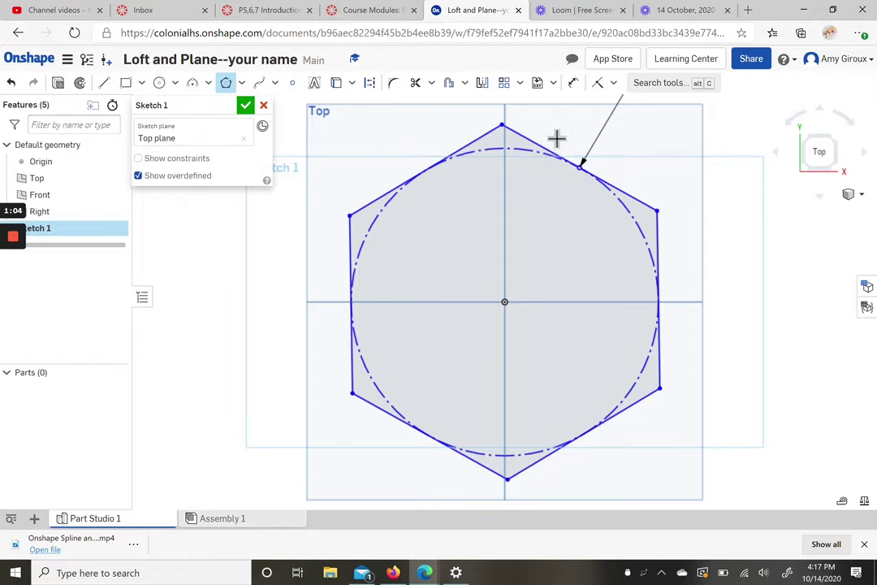
- Dimension the hexagon's right edge to 3 and accept Sketch 1
click(573, 83)
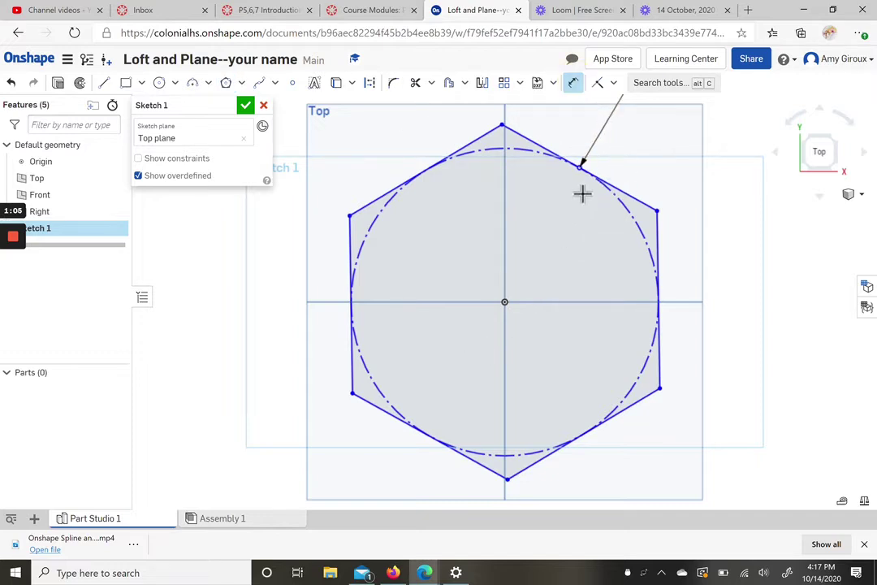
scroll(604, 213, down, 3)
scroll(574, 242, up, 1)
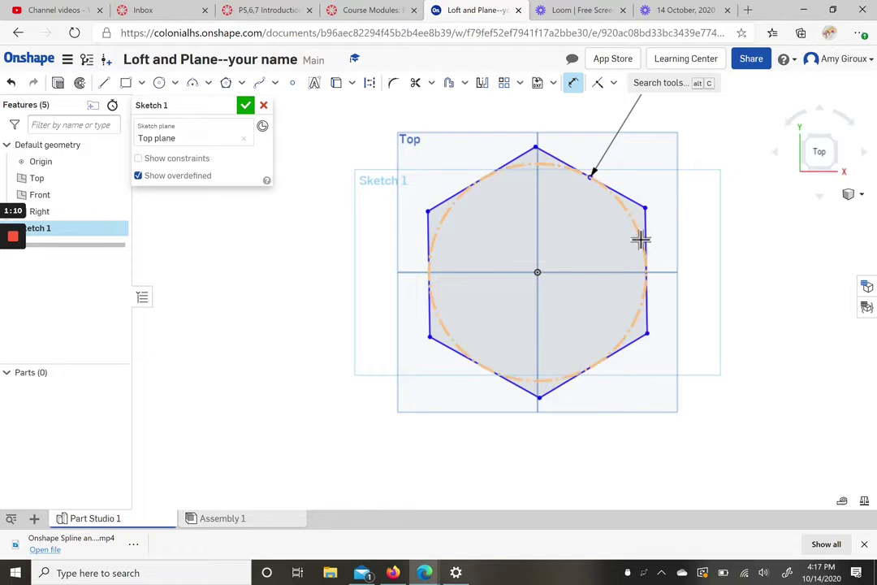
click(648, 242)
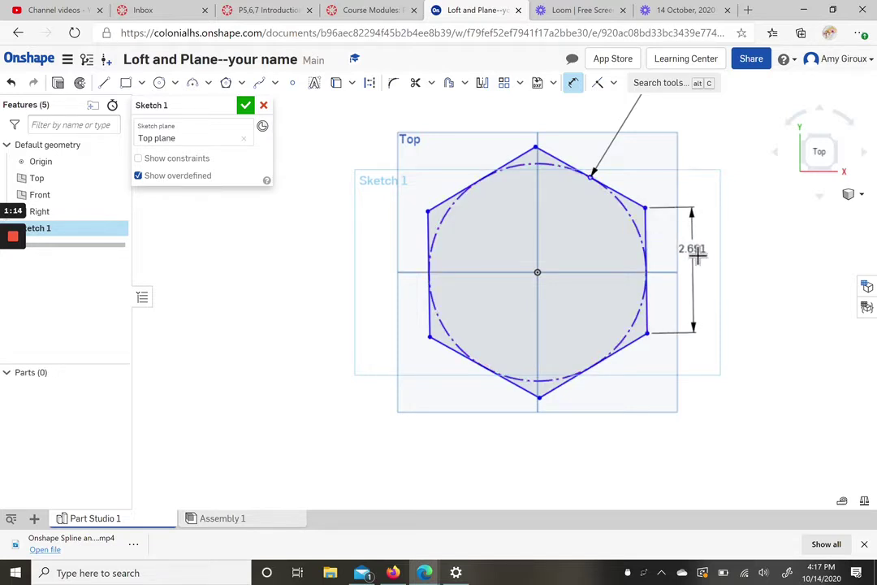
click(690, 253)
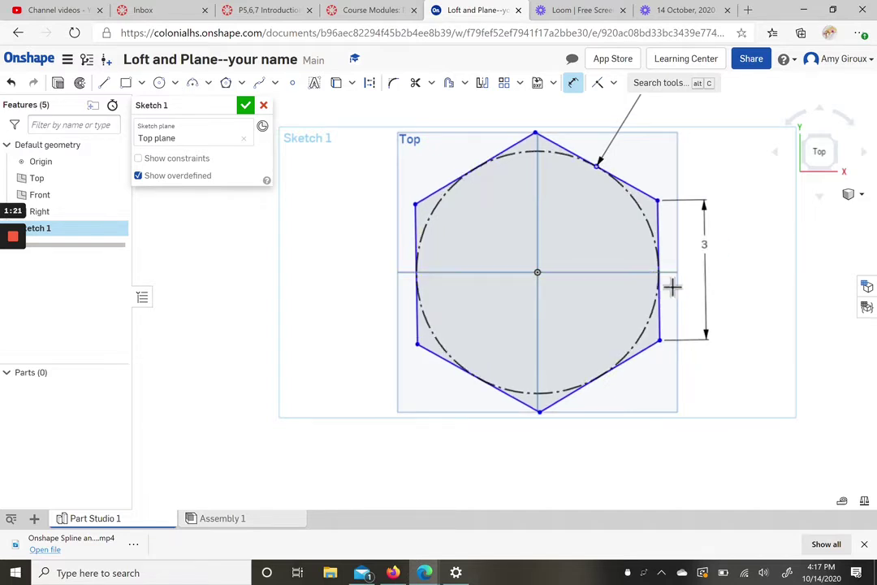
scroll(734, 264, up, 1)
scroll(735, 264, down, 1)
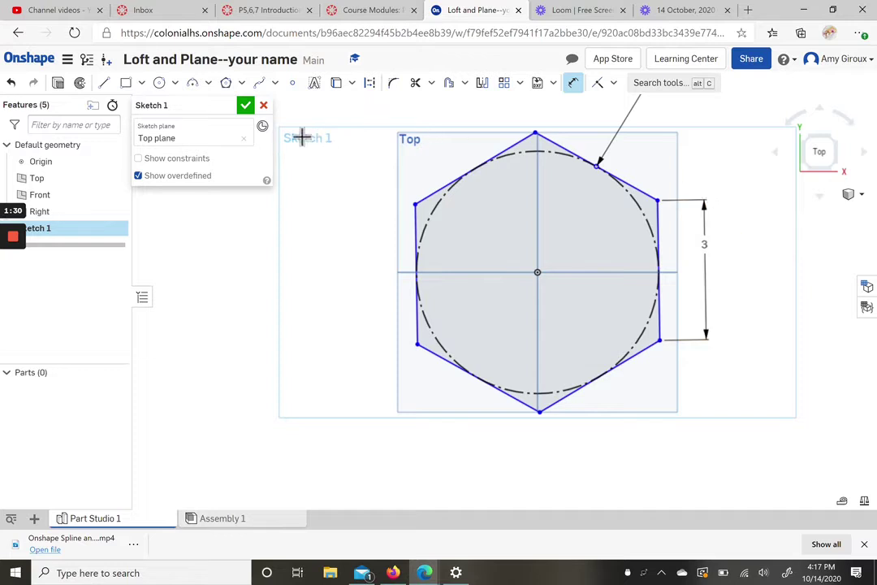
click(246, 106)
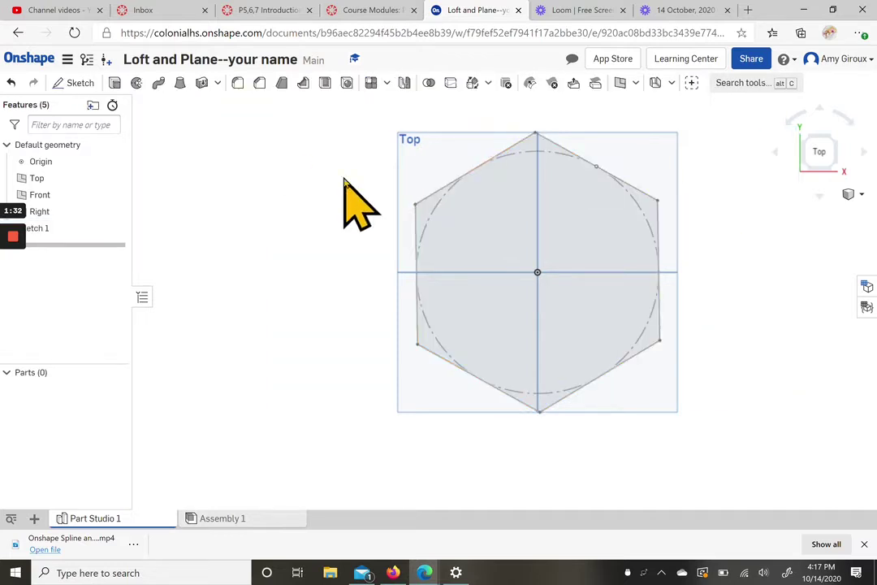
- Return to the isometric view and expand the surface and curve features list
click(837, 166)
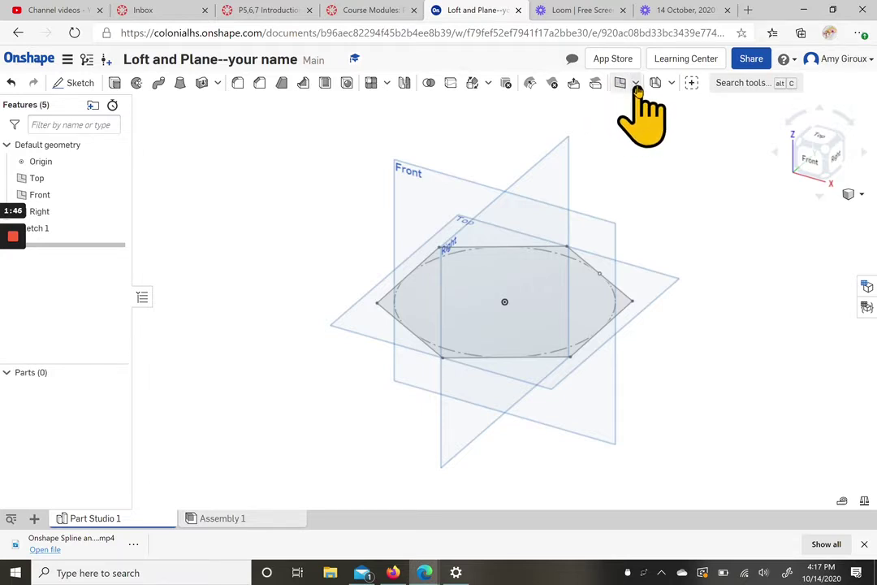
click(635, 83)
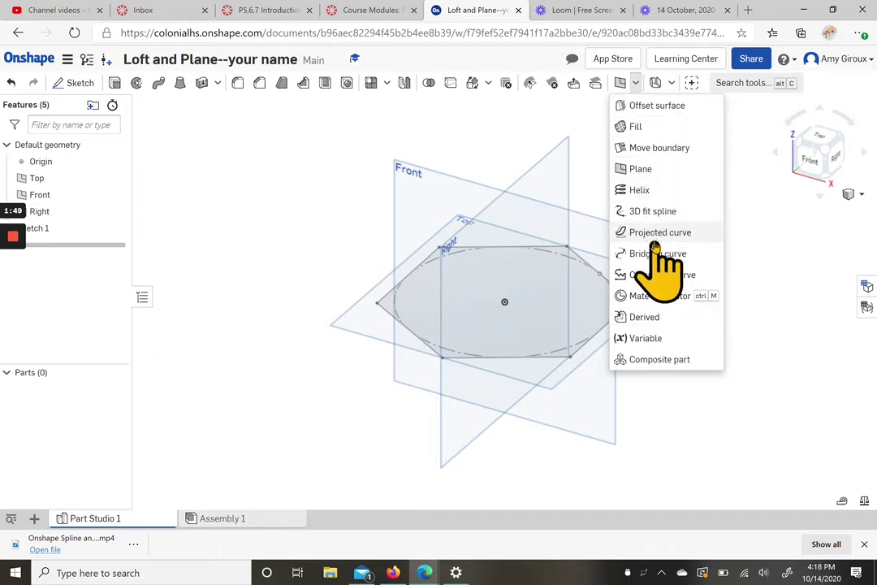
- Create Plane 1 offset 4 in above the Top plane
click(642, 170)
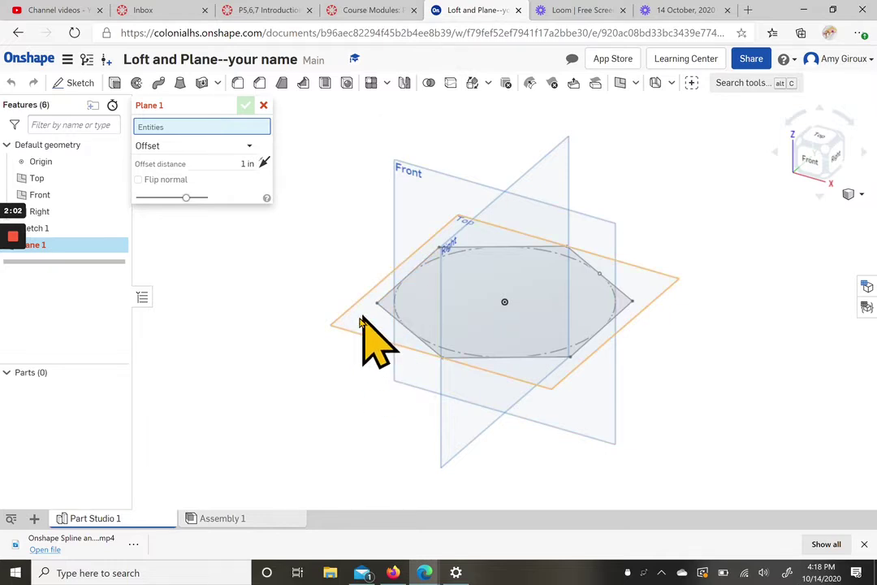
click(358, 325)
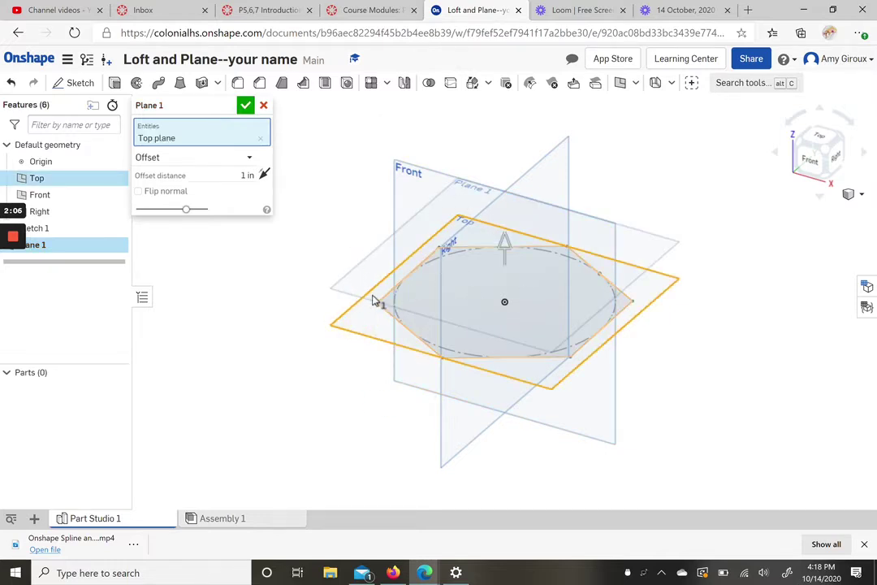
click(244, 175)
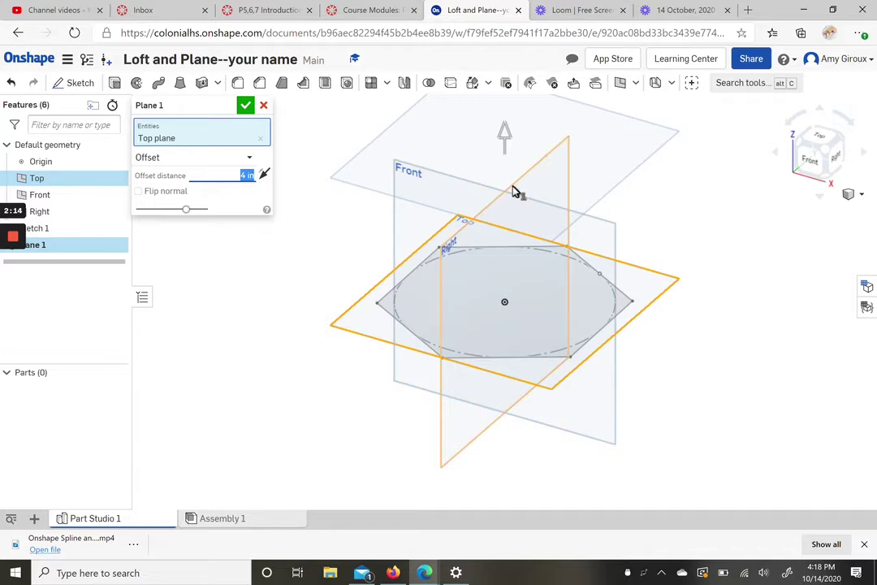
middle_drag(513, 192, 507, 229)
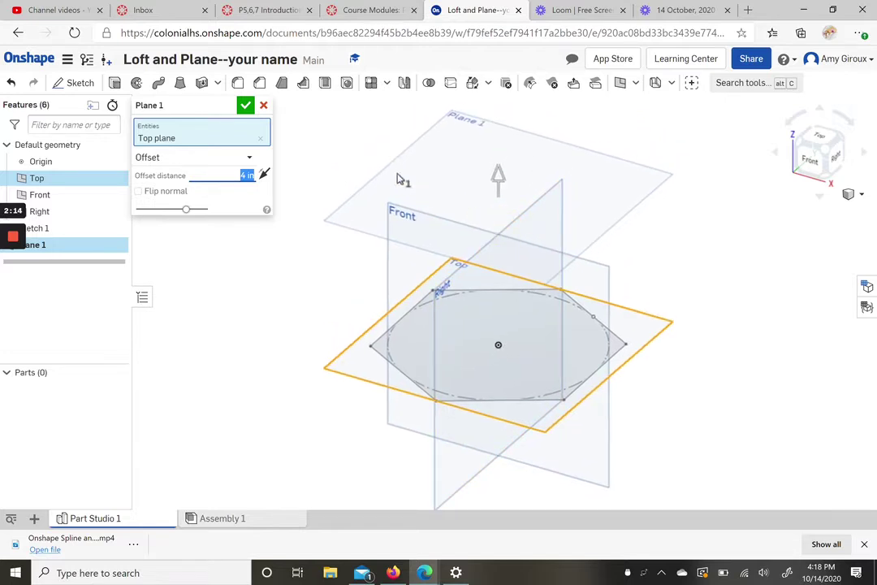
click(246, 106)
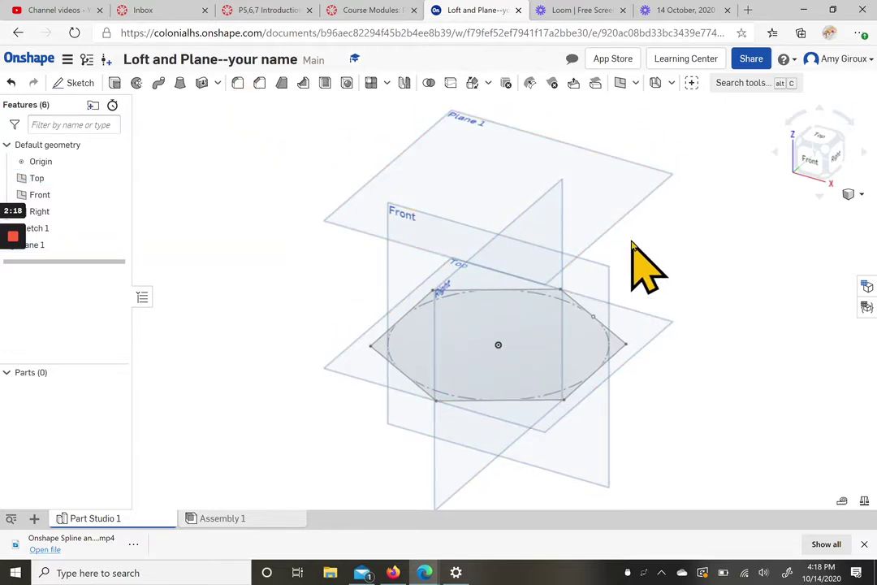
scroll(634, 244, down, 3)
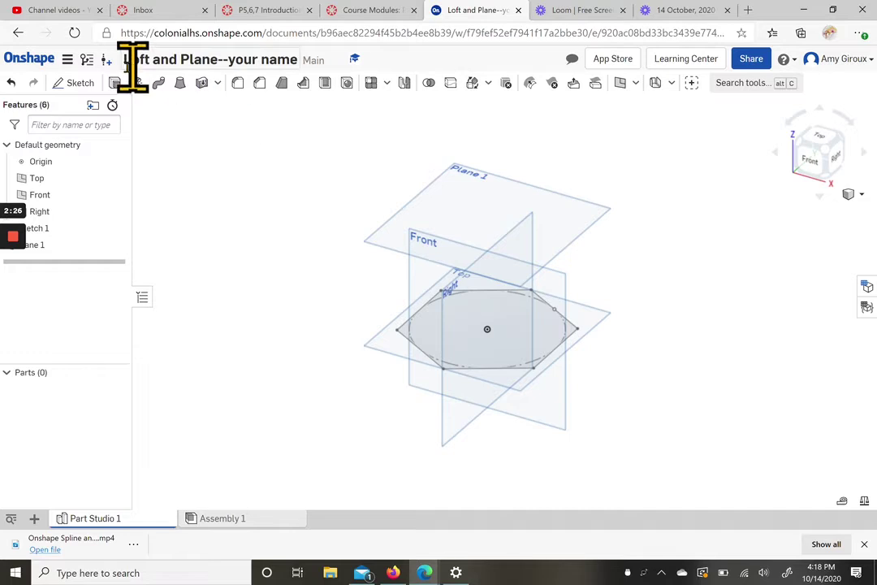
- Start Sketch 2 on Plane 1 in top view with the center-point rectangle tool active
click(80, 84)
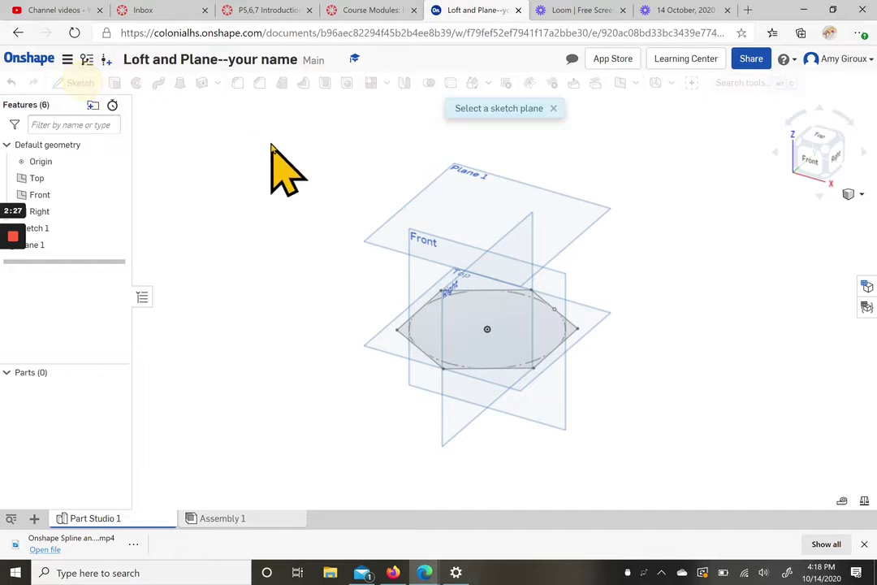
click(466, 180)
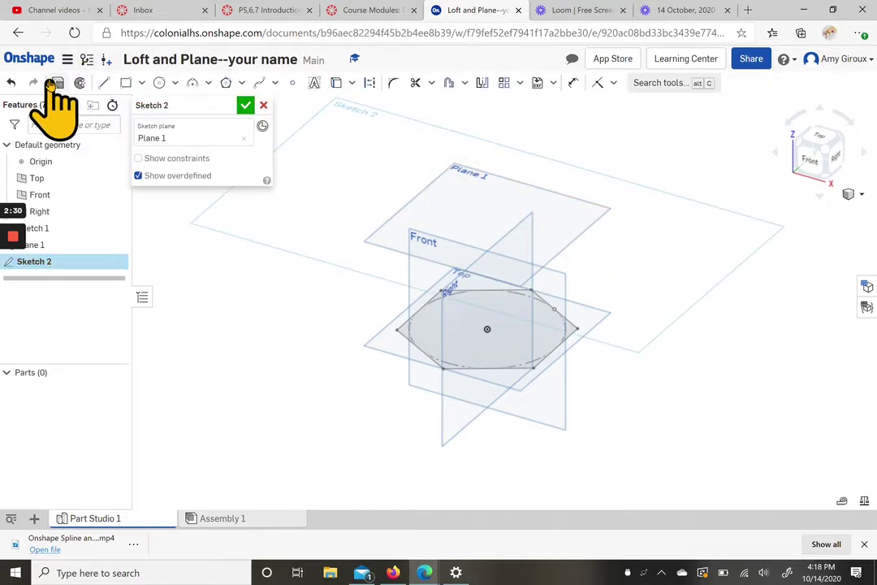
click(819, 139)
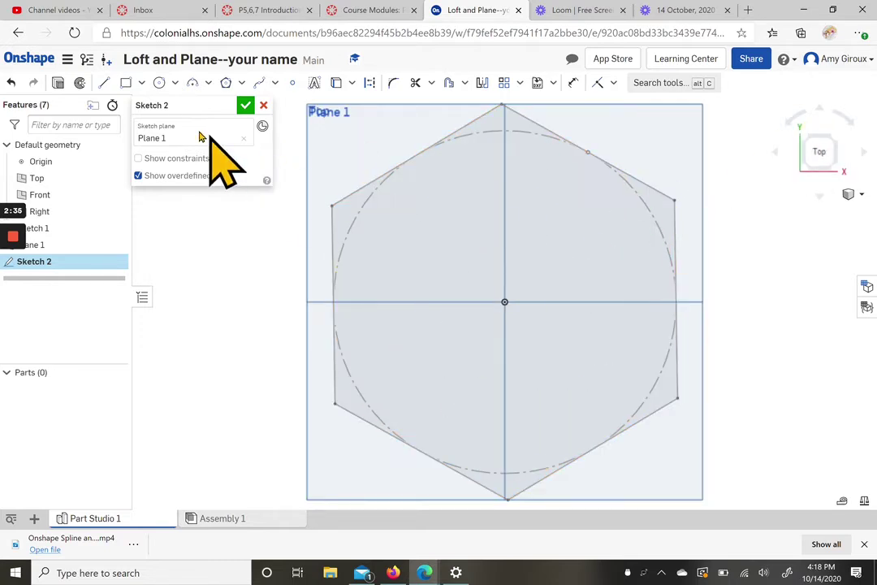
click(126, 84)
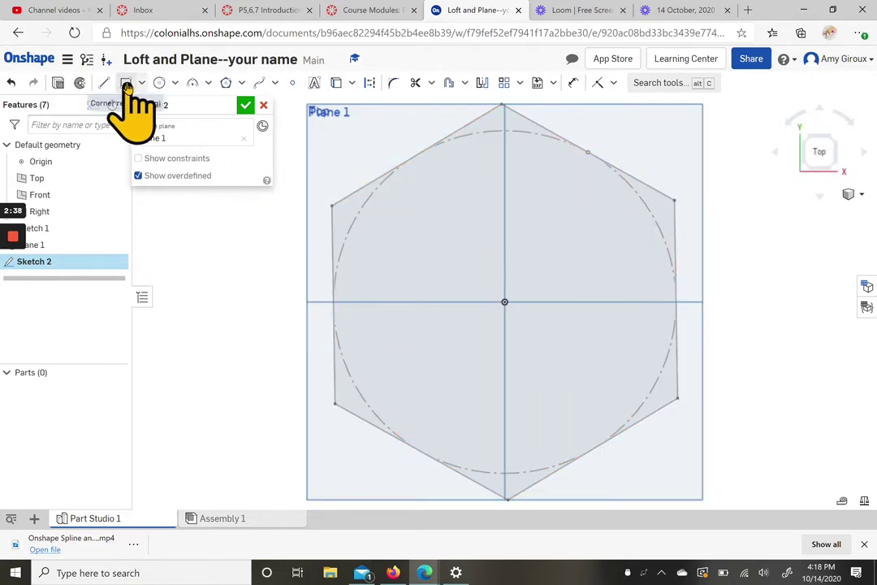
click(128, 85)
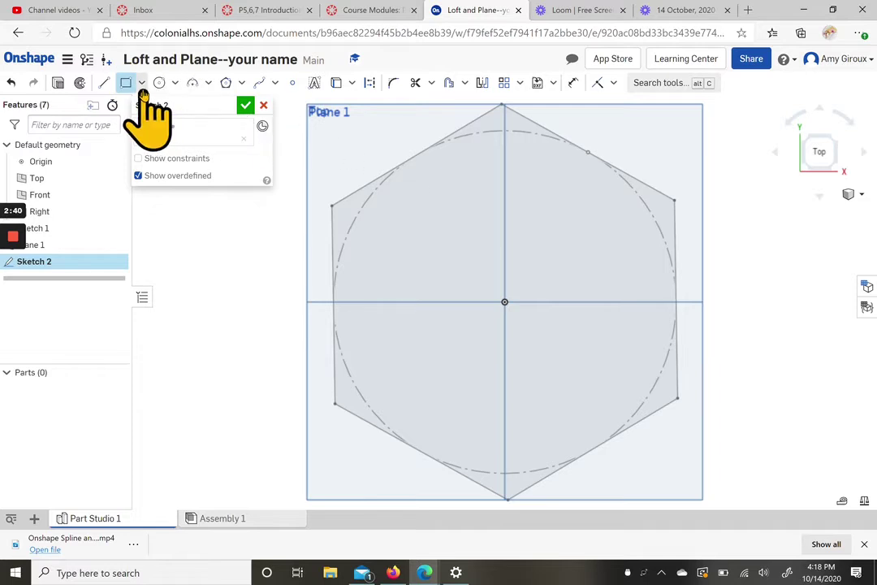
click(142, 83)
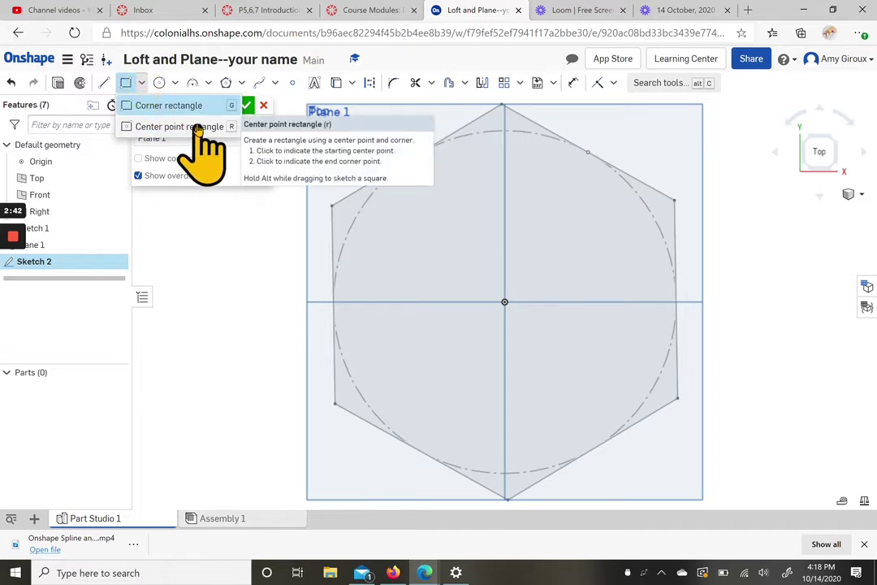
click(196, 129)
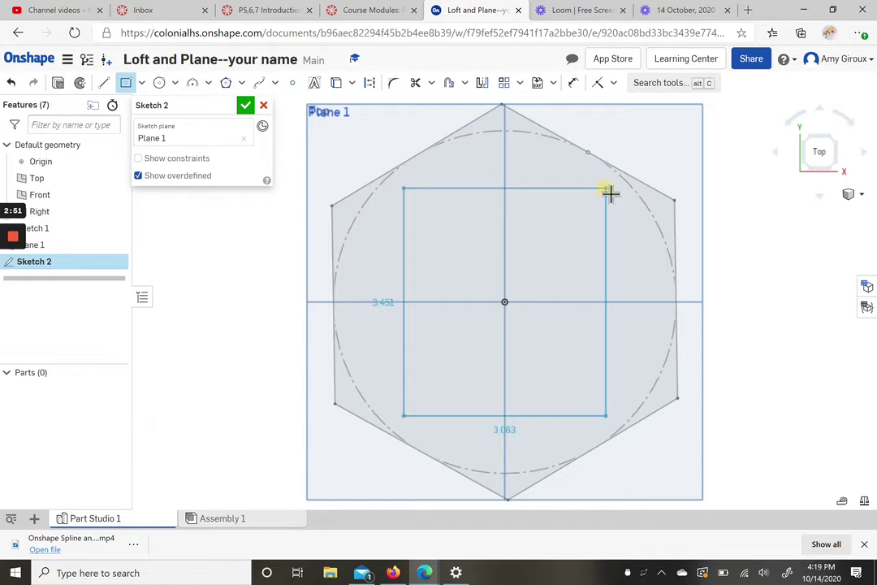
- Draw a center-point rectangle from the origin and dimension its right edge to 3.5
click(610, 192)
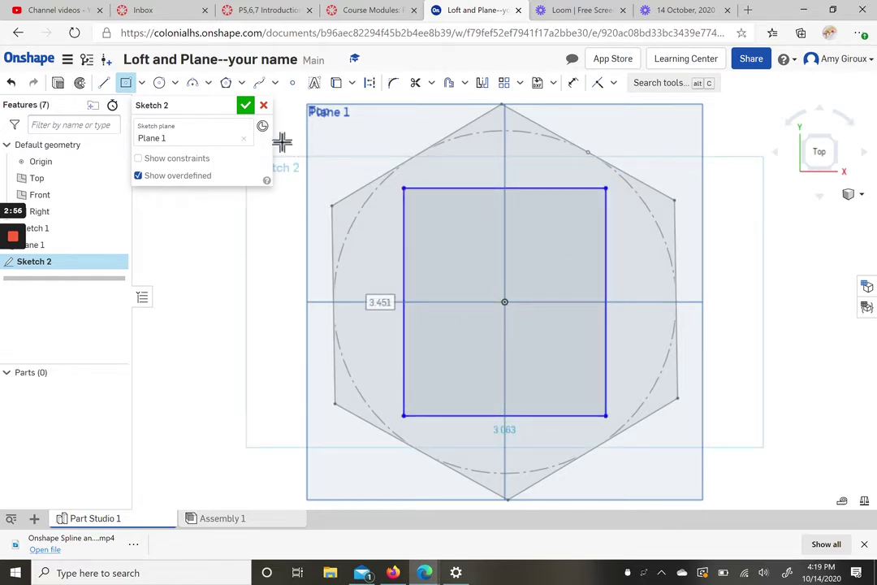
click(572, 82)
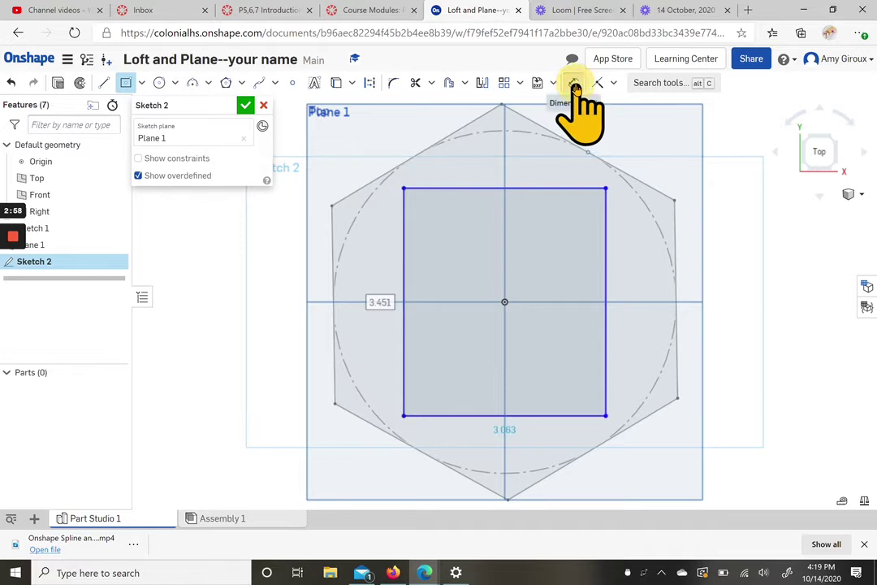
click(612, 297)
click(653, 292)
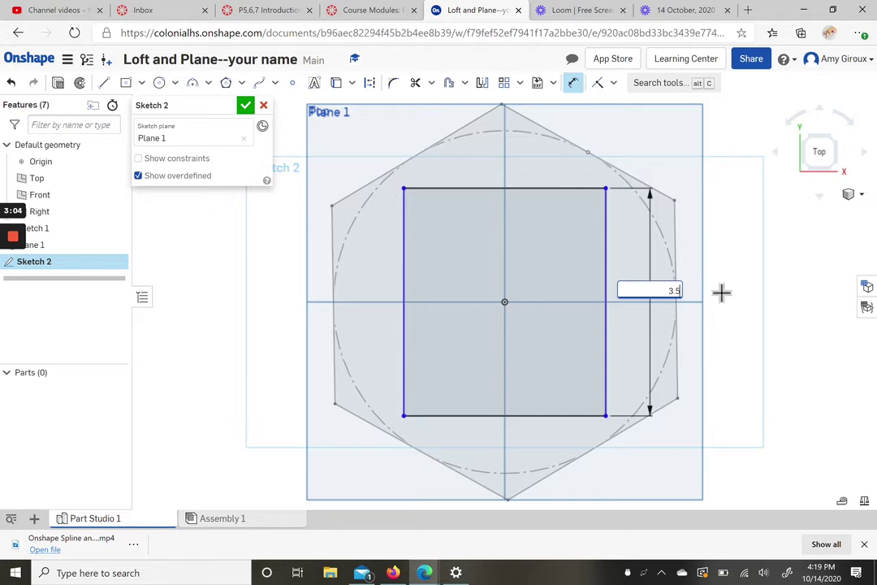
key(Return)
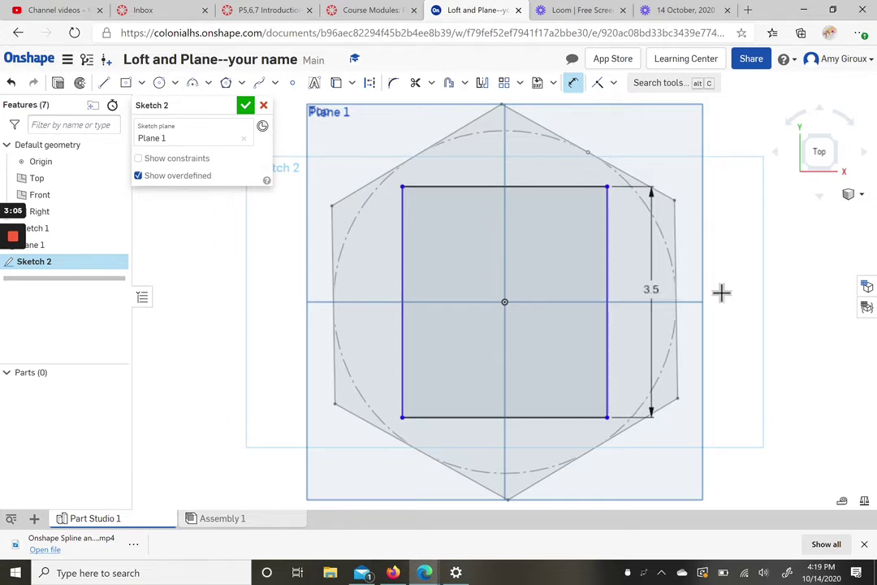
- Dimension the rectangle's top edge to 2.5, discarding a stray angle dimension, and close Sketch 2
click(516, 188)
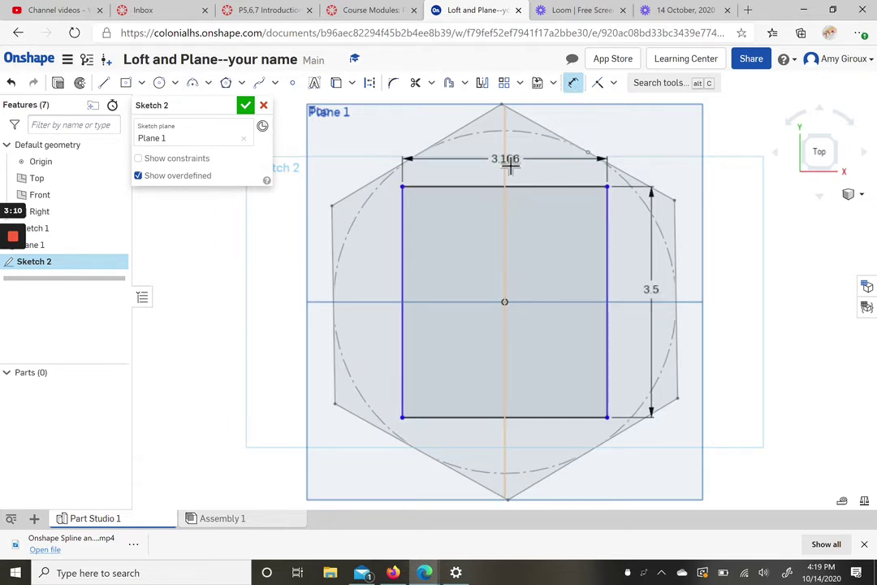
key(Escape)
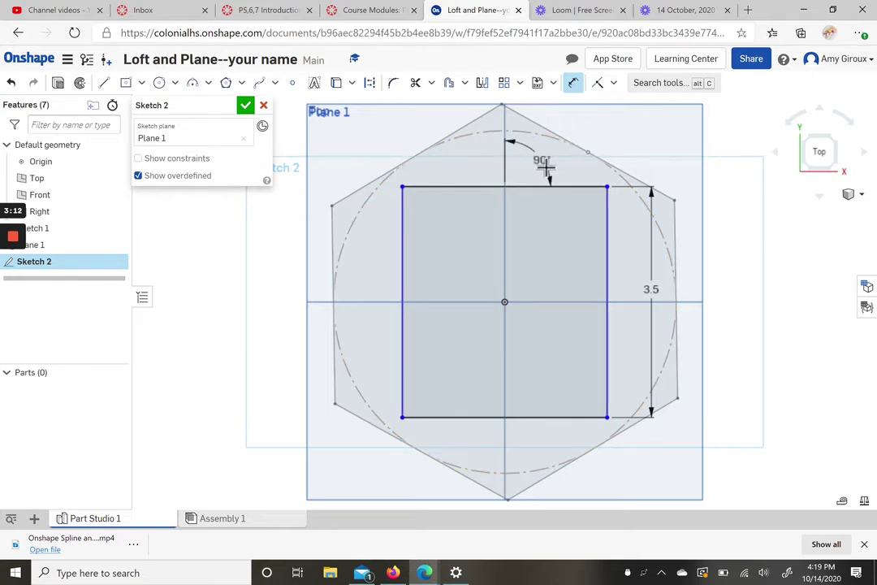
right_click(555, 163)
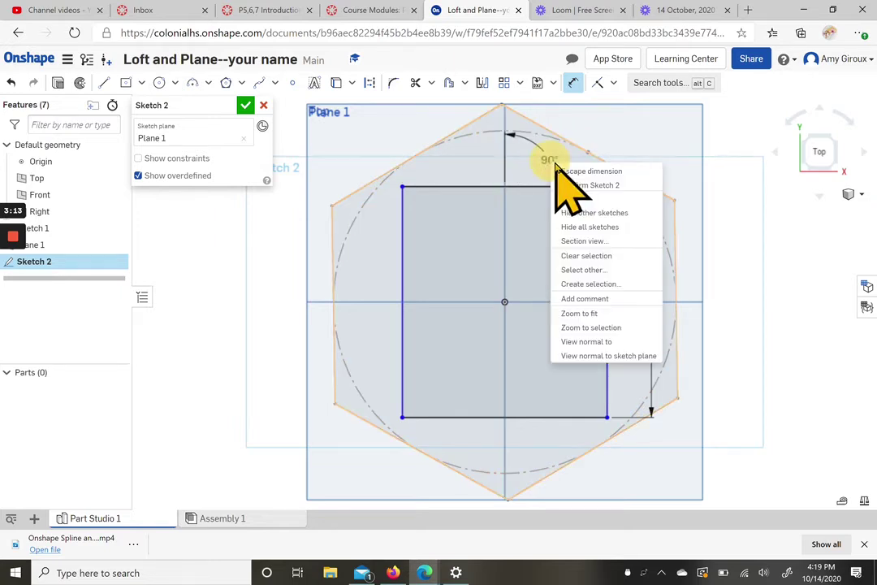
click(565, 170)
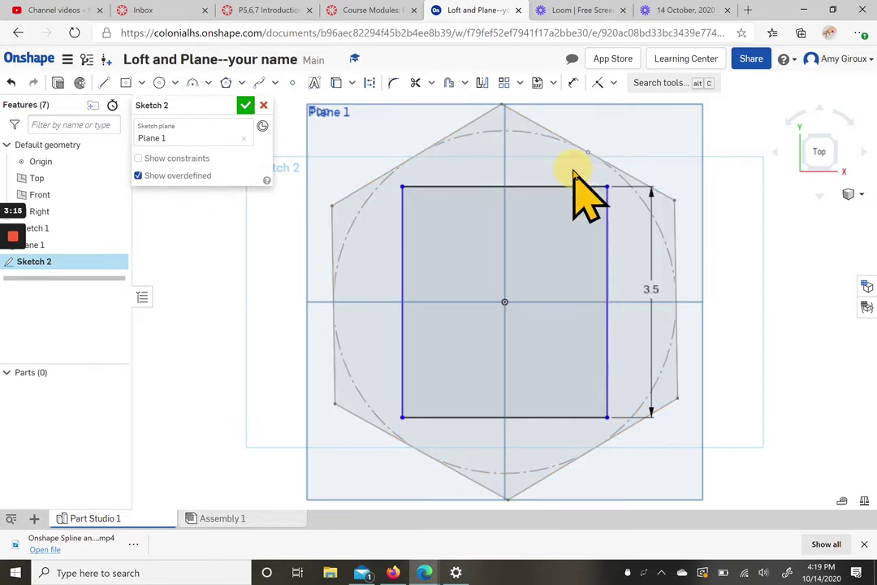
click(573, 85)
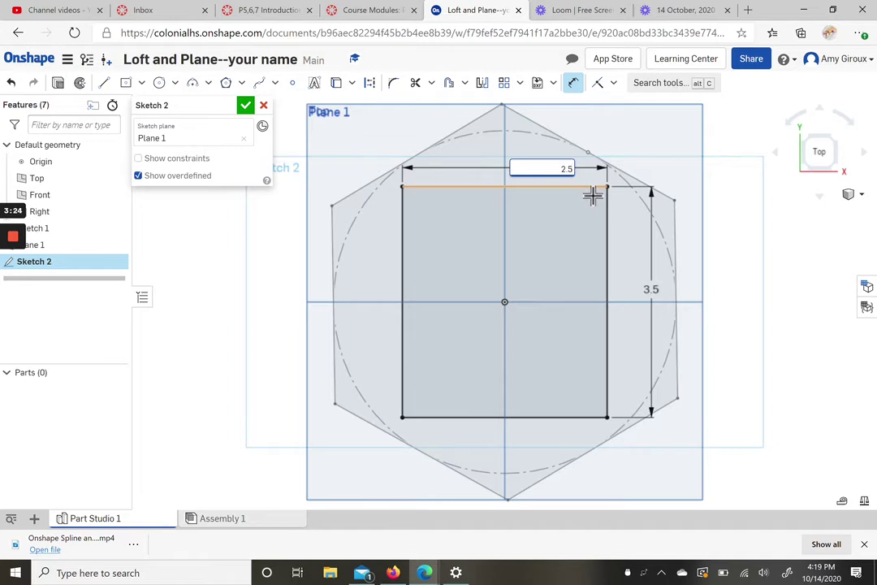
key(Return)
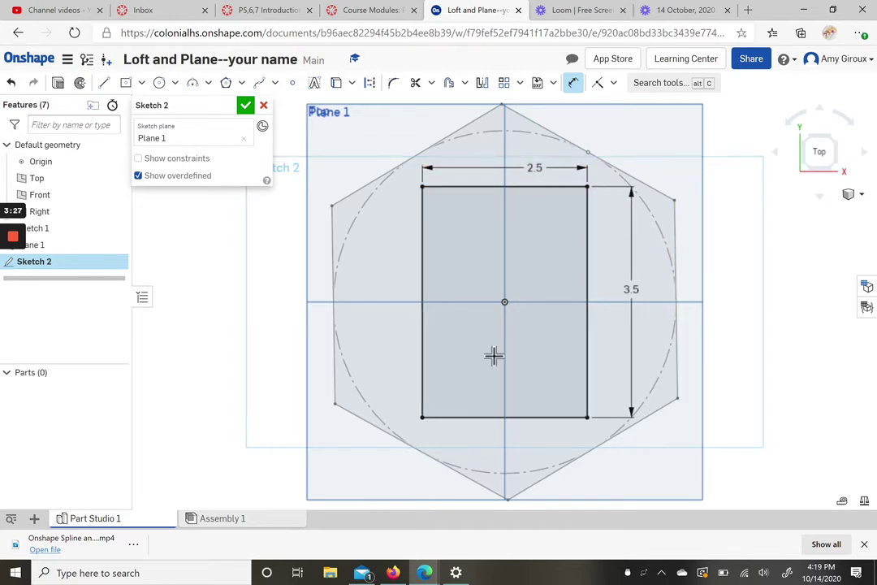
click(245, 104)
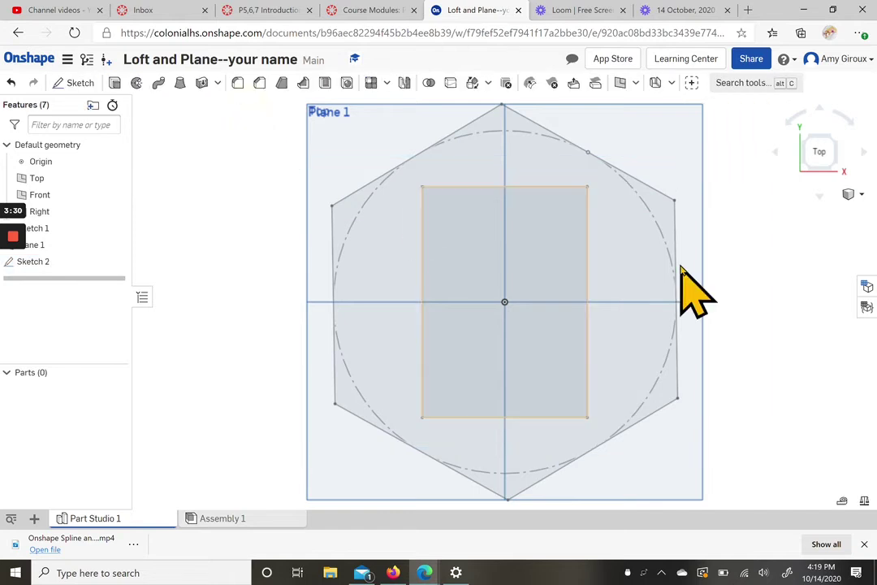
- Switch to the isometric view and zoom out to see the rectangle above the hexagon
click(837, 169)
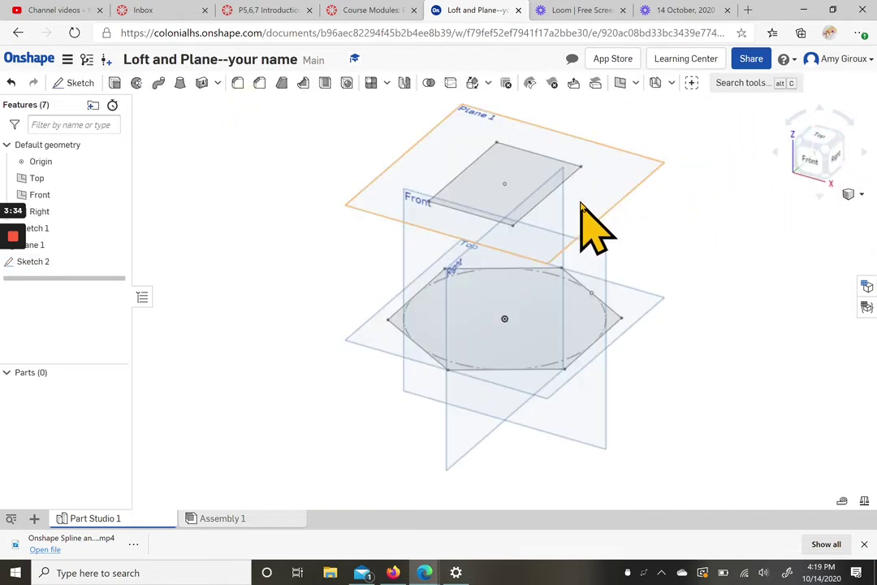
scroll(582, 207, down, 1)
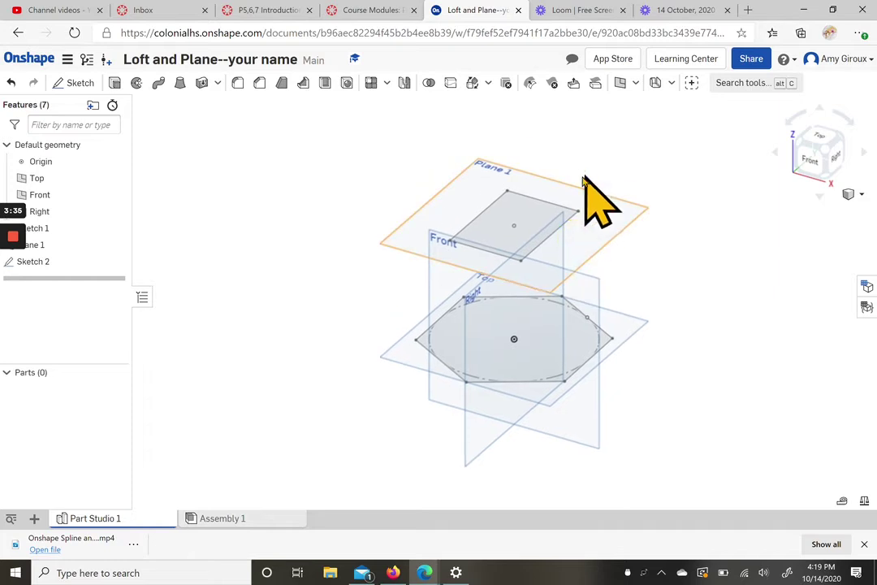
- Create Plane 2 offset 2 in above Plane 1
click(622, 86)
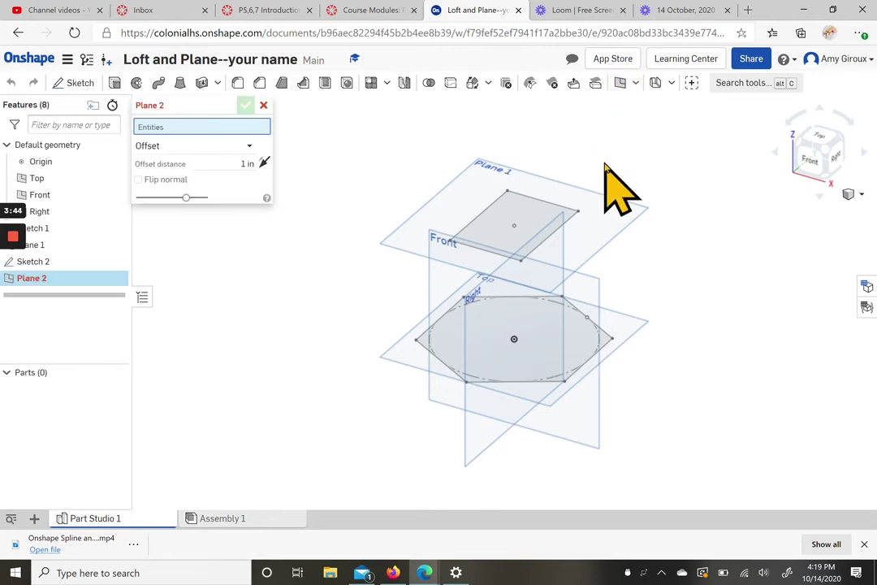
click(490, 168)
click(244, 175)
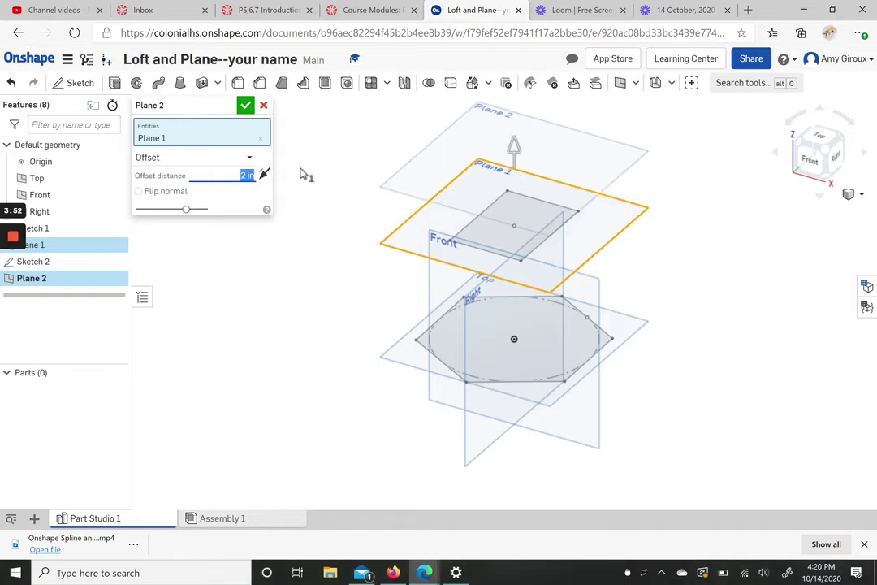
click(244, 106)
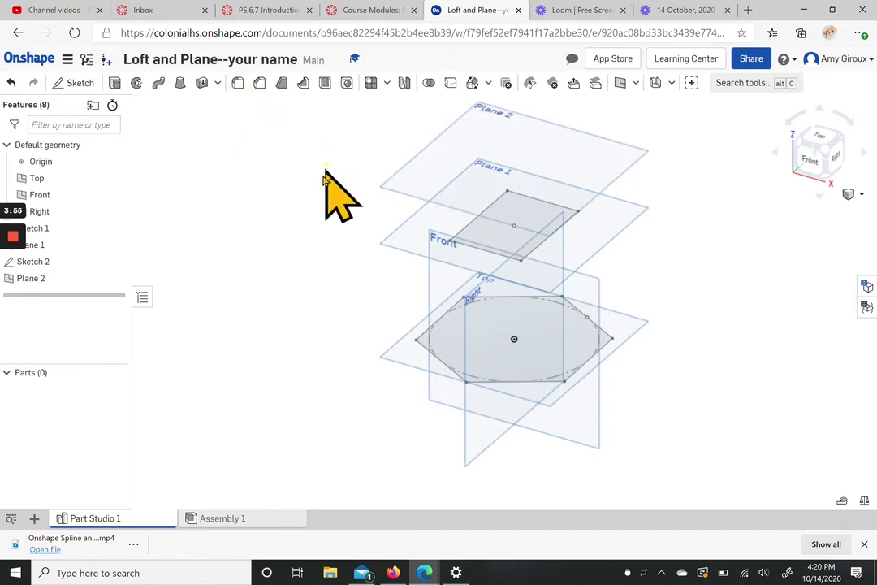
middle_drag(328, 176, 325, 199)
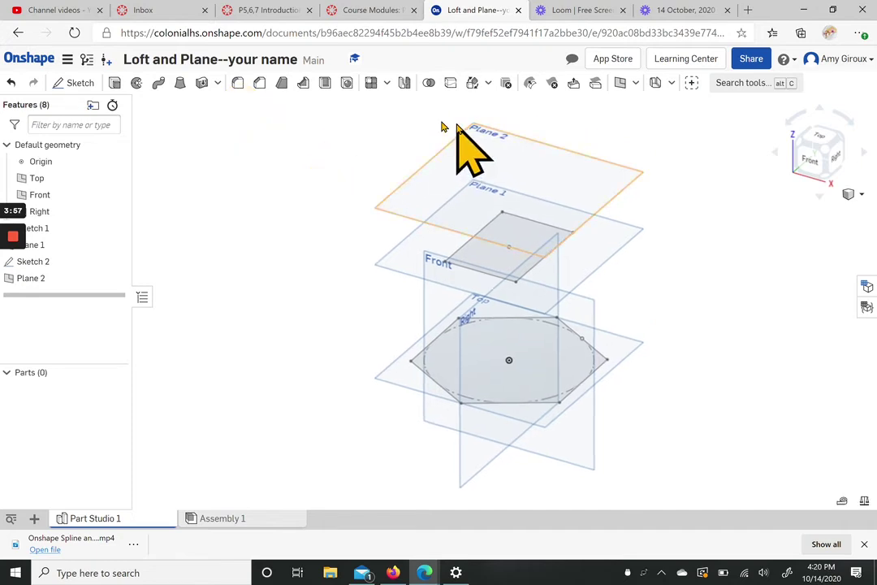
- On Plane 2, draw a centre-point circle at the origin, dimension it Ø3.5 and close Sketch 3
click(68, 85)
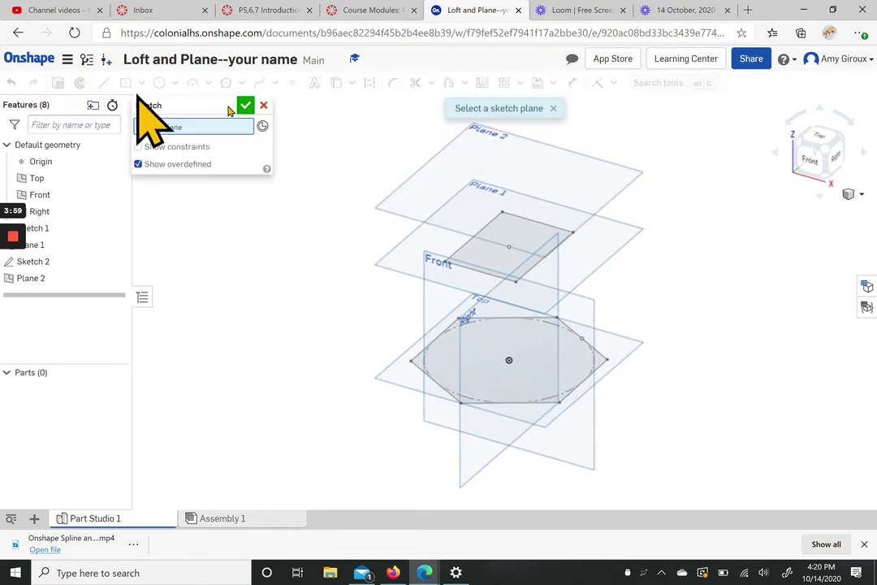
click(511, 147)
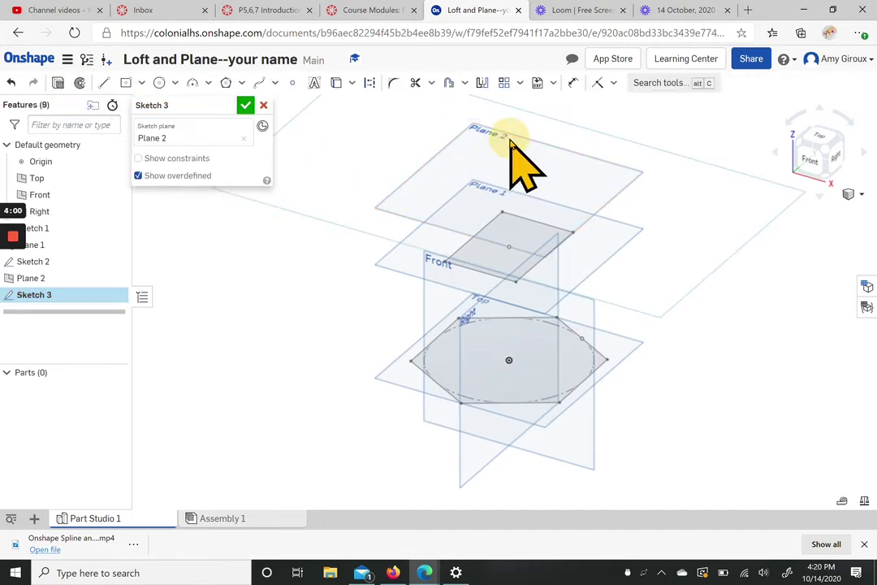
click(160, 84)
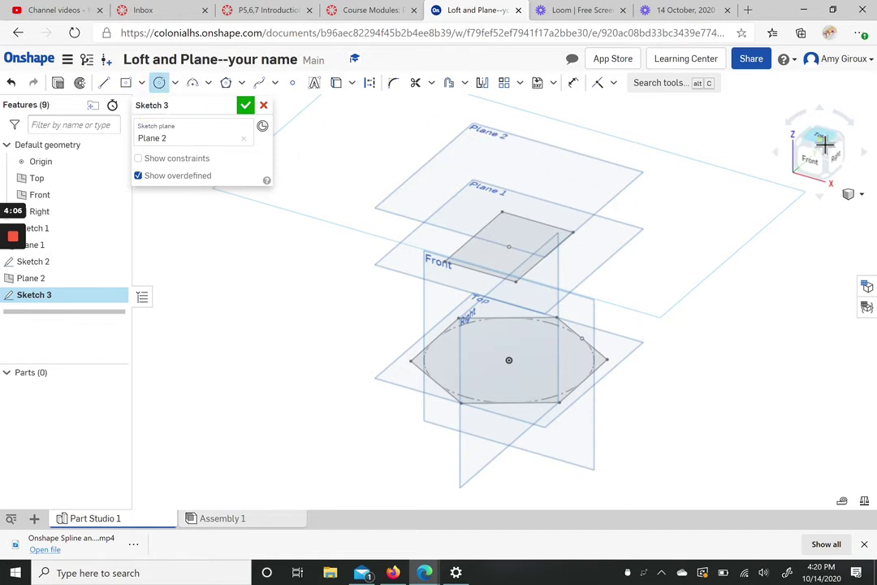
click(825, 144)
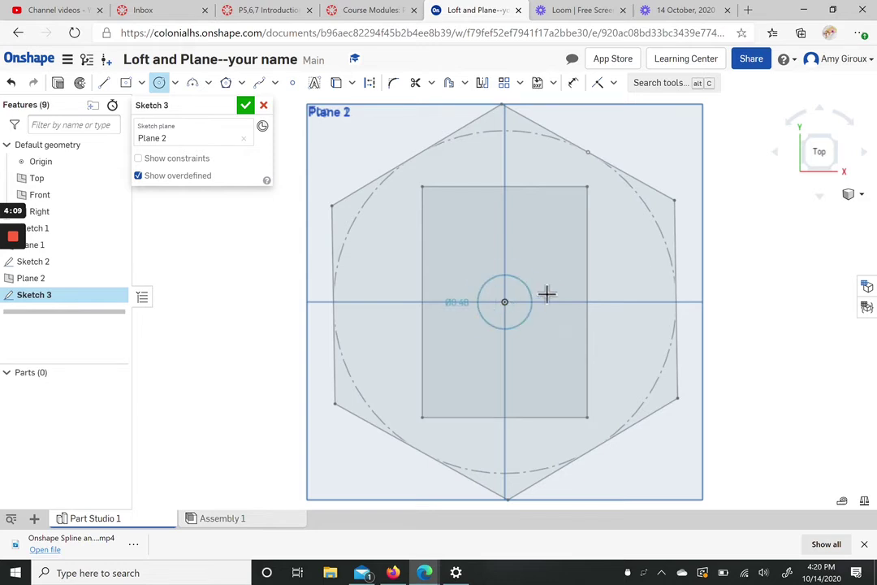
click(625, 277)
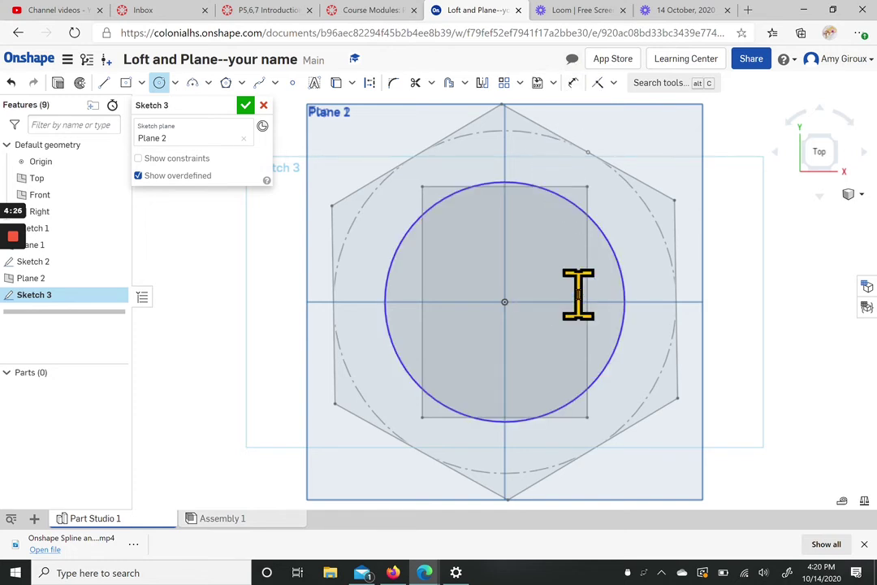
key(Return)
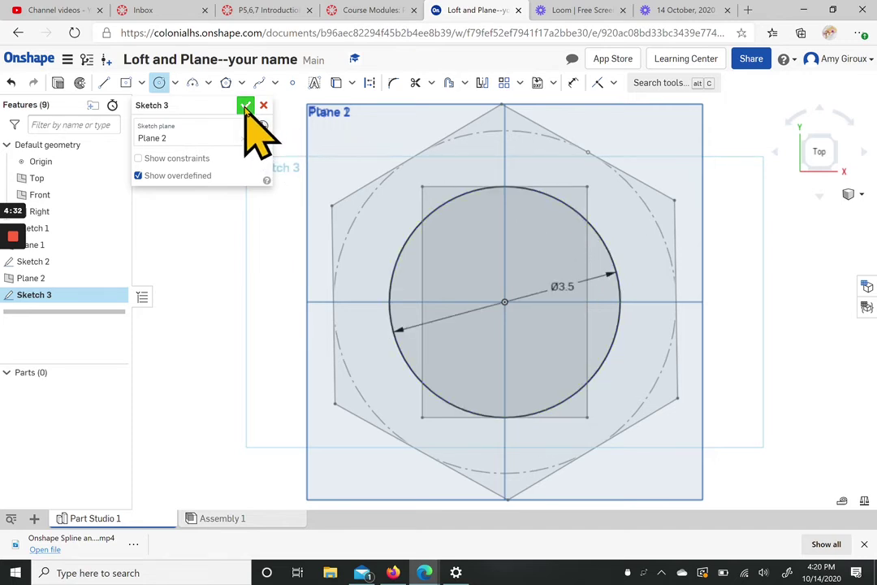
click(245, 106)
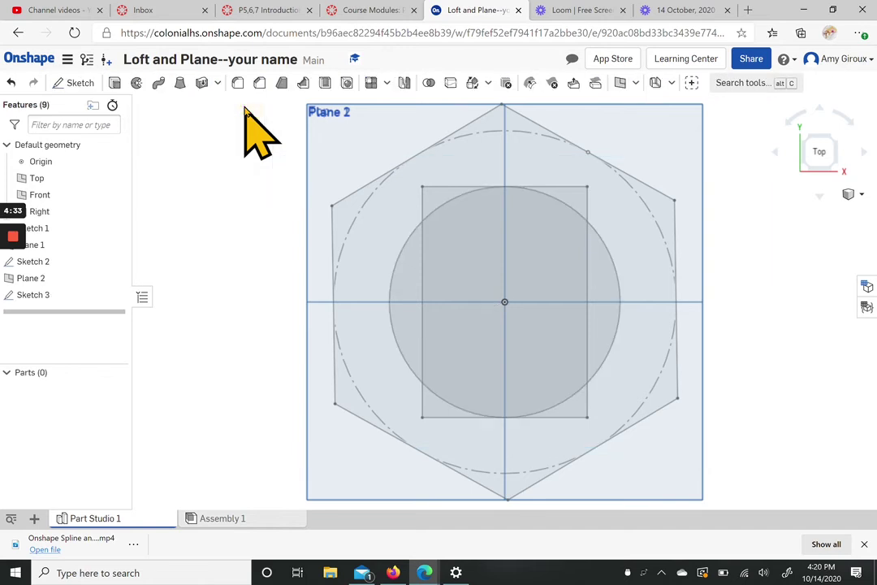
- Return to the isometric view of the three stacked sketches and start a Loft feature
click(837, 169)
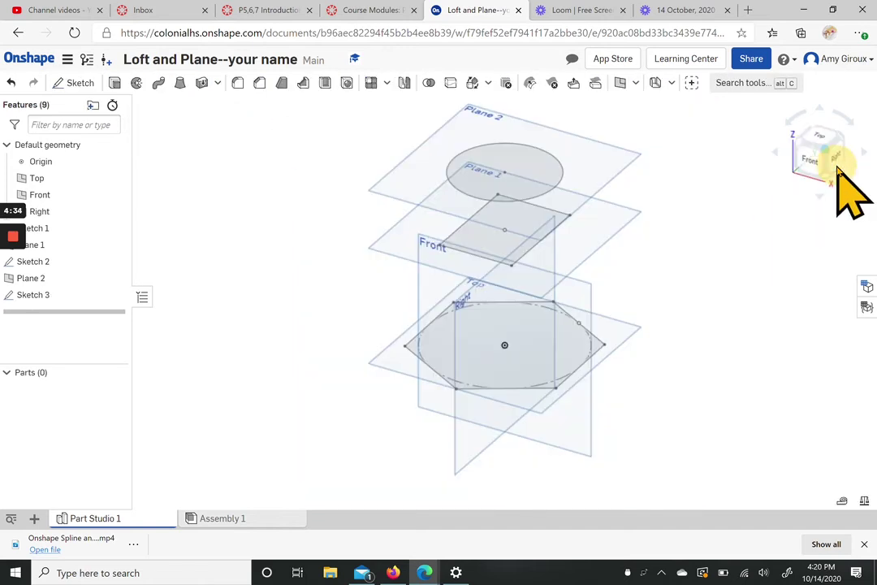
click(180, 85)
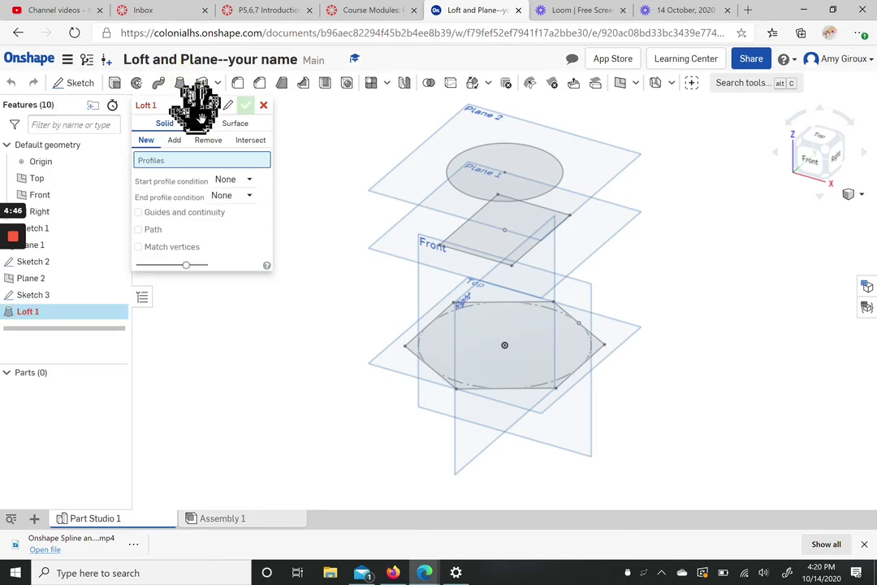
- Select the hexagon, rectangle and circle faces in that order as the loft profiles
drag(188, 109, 200, 123)
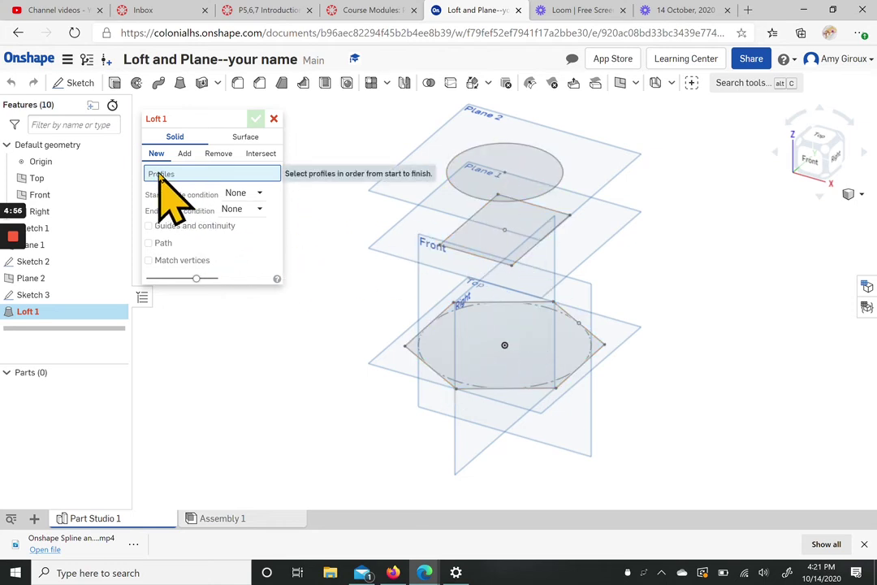
click(560, 372)
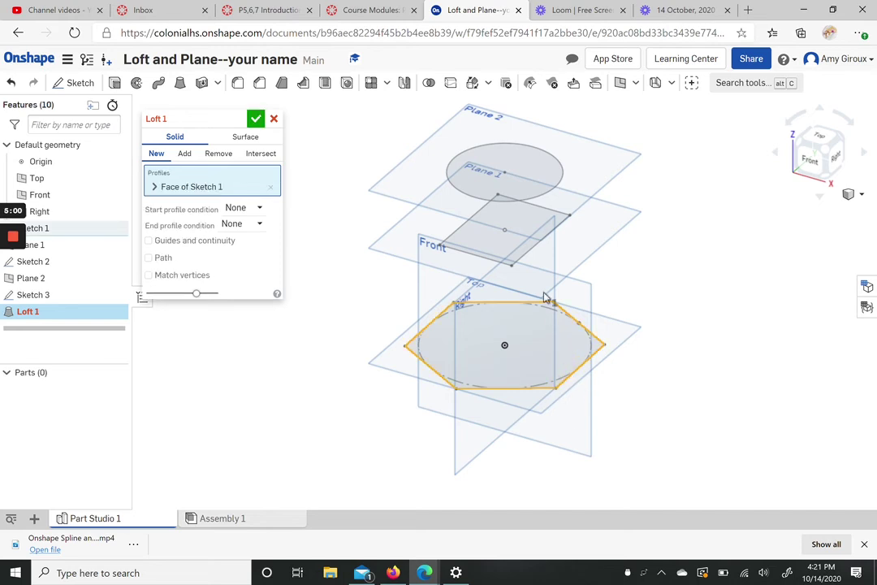
click(526, 255)
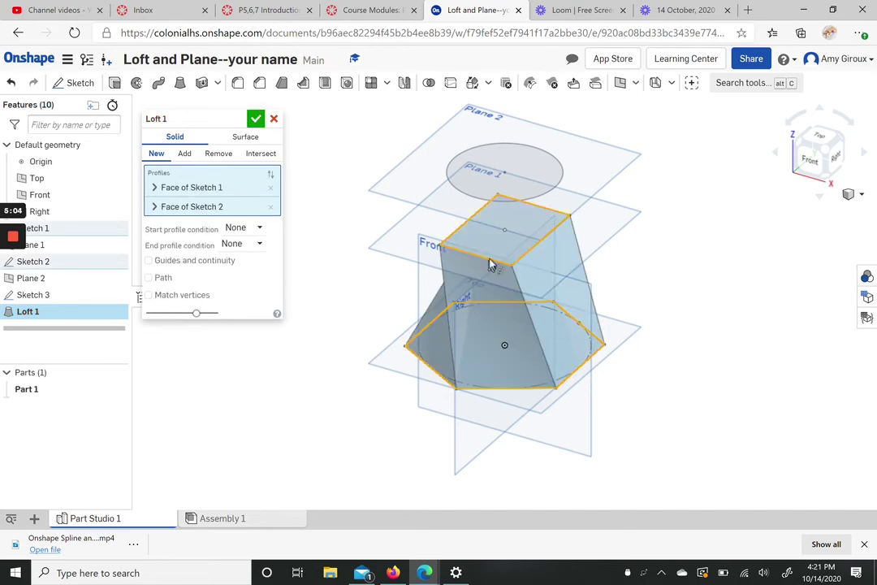
click(521, 200)
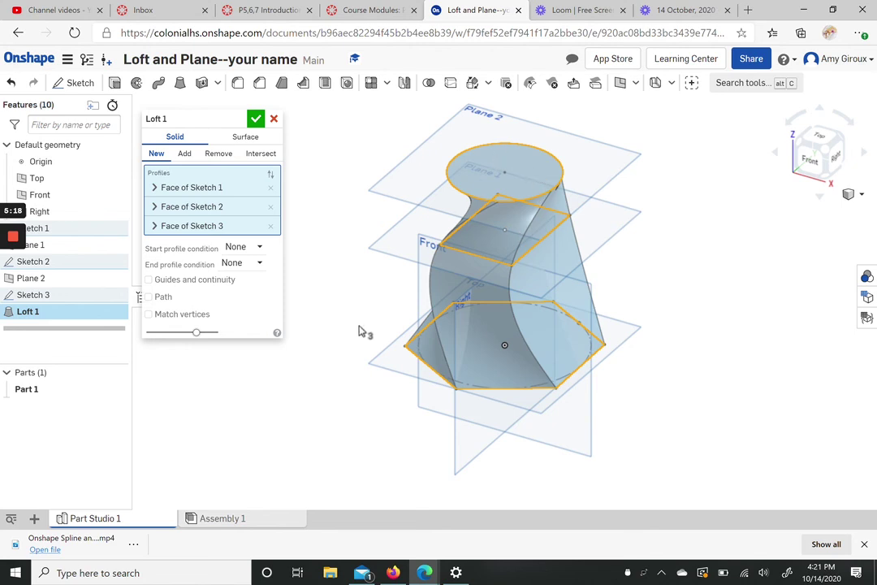
- Try Normal to profile and Match tangent as the loft's start condition, then set it back to None
click(248, 246)
click(268, 284)
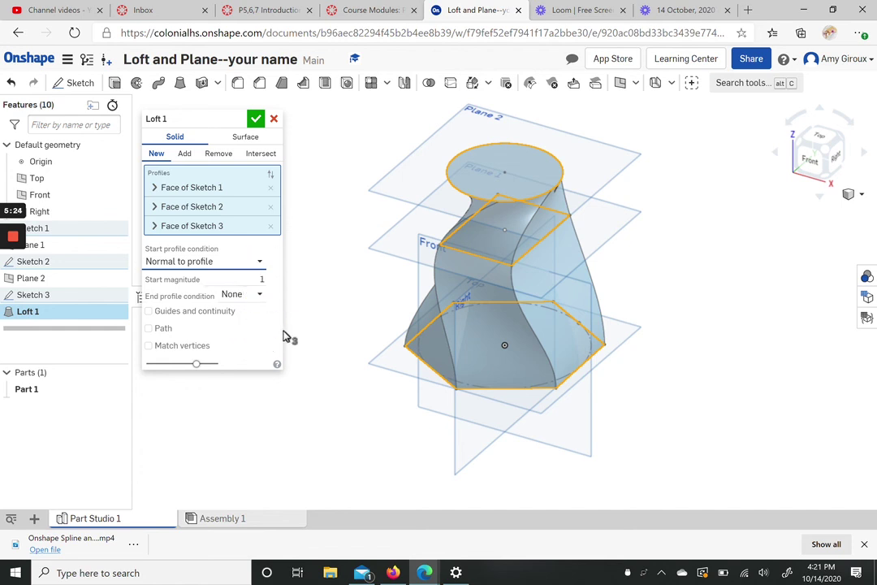
click(260, 261)
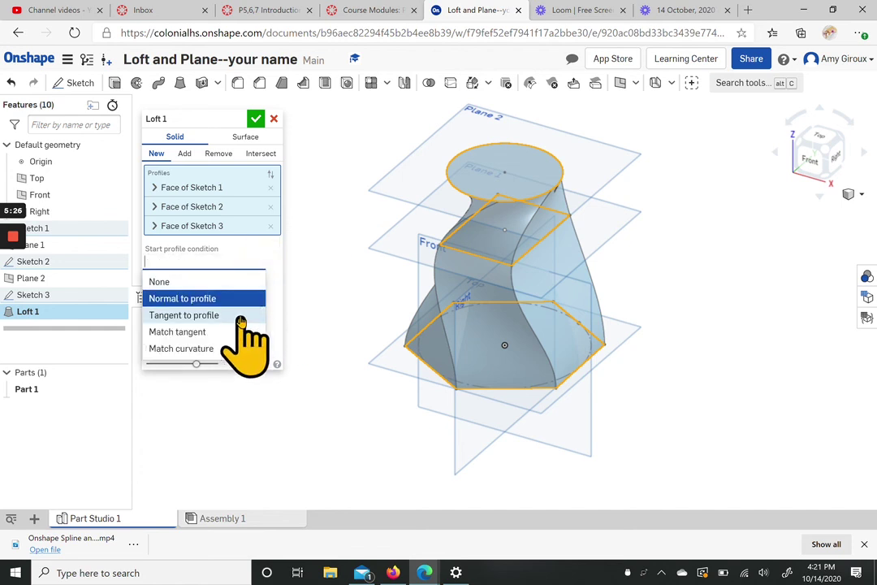
click(214, 332)
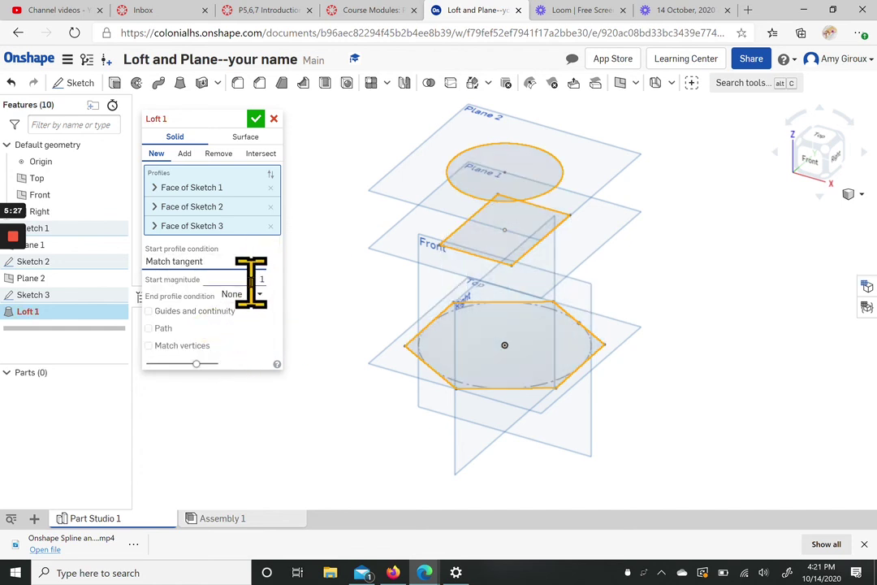
click(258, 264)
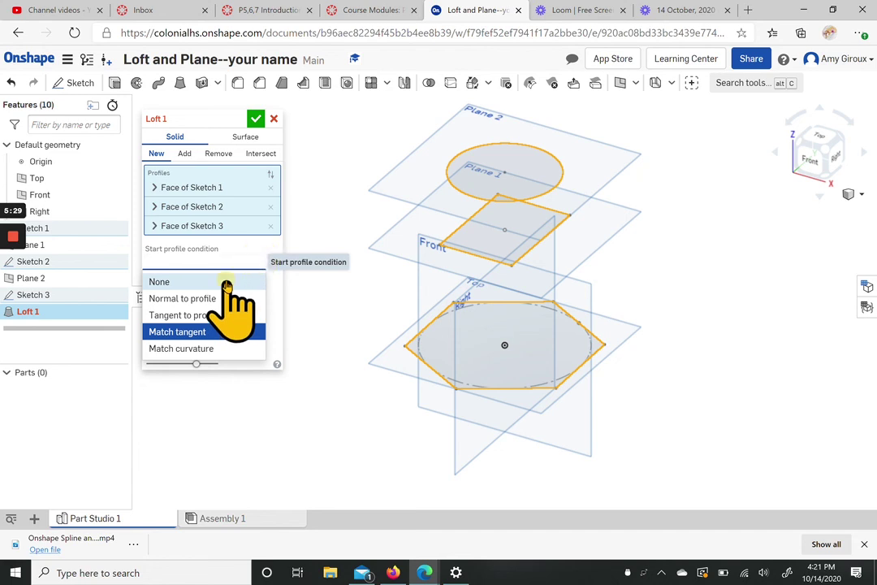
click(227, 283)
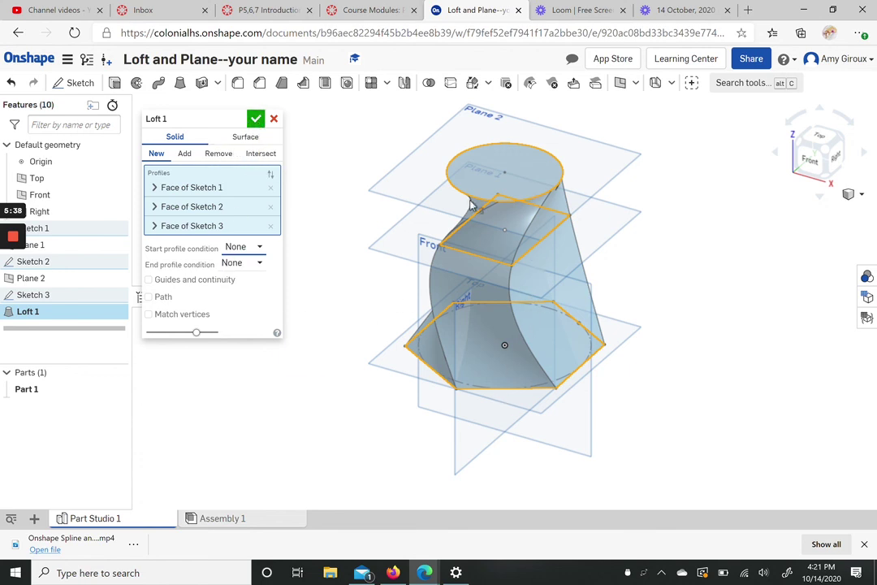
click(255, 119)
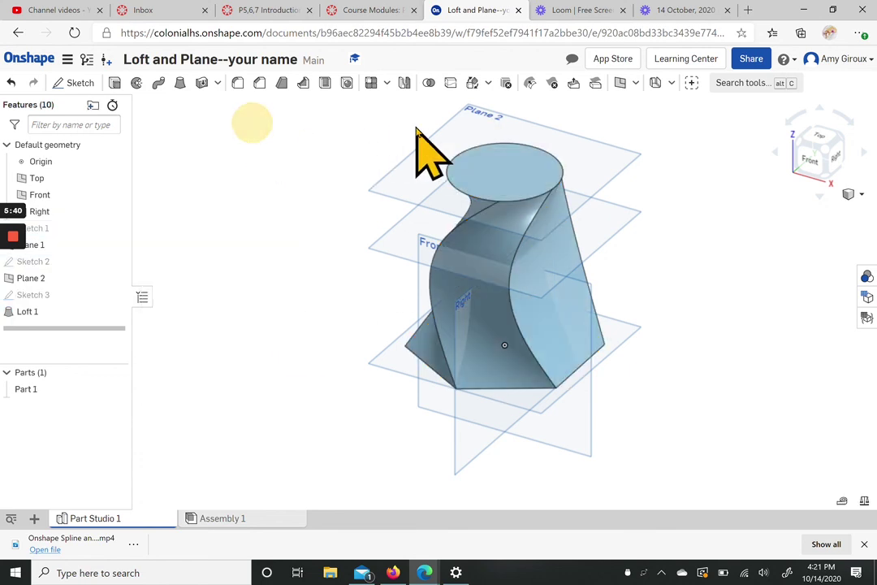
drag(826, 154, 572, 288)
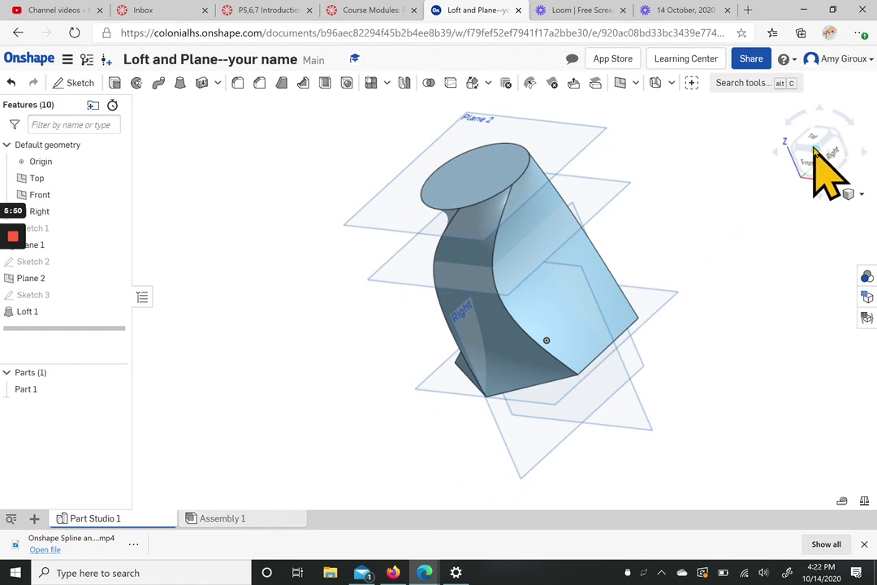
drag(819, 164, 812, 153)
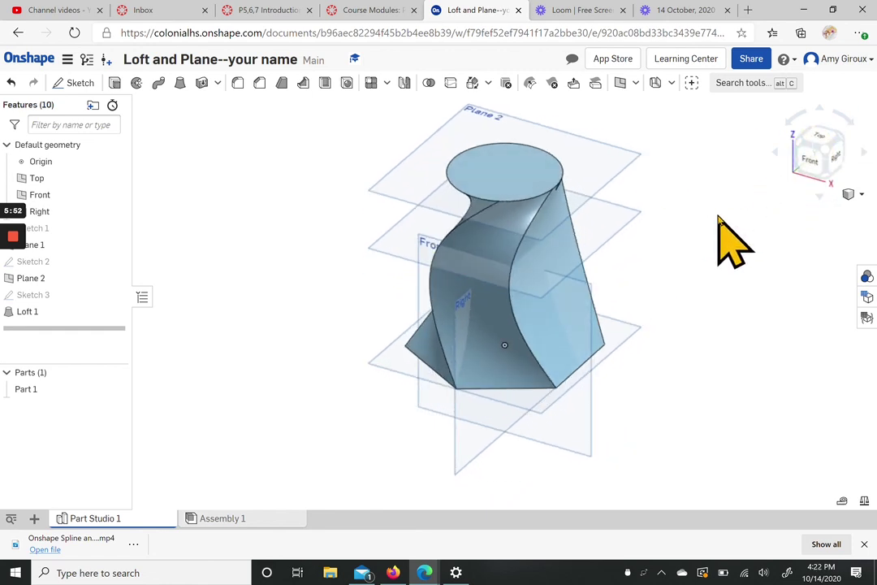